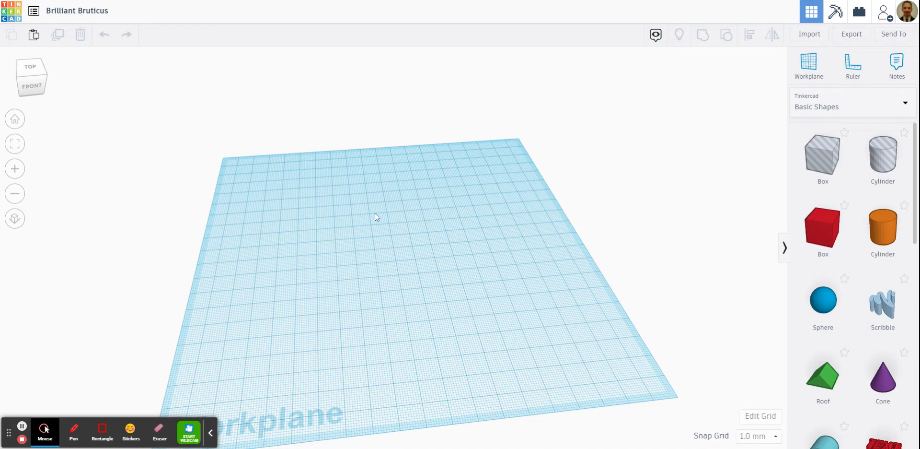
# Step: Place a solid box on the workplane near its centre
pyautogui.moveTo(456, 232); pyautogui.dragTo(450, 224, button='right')
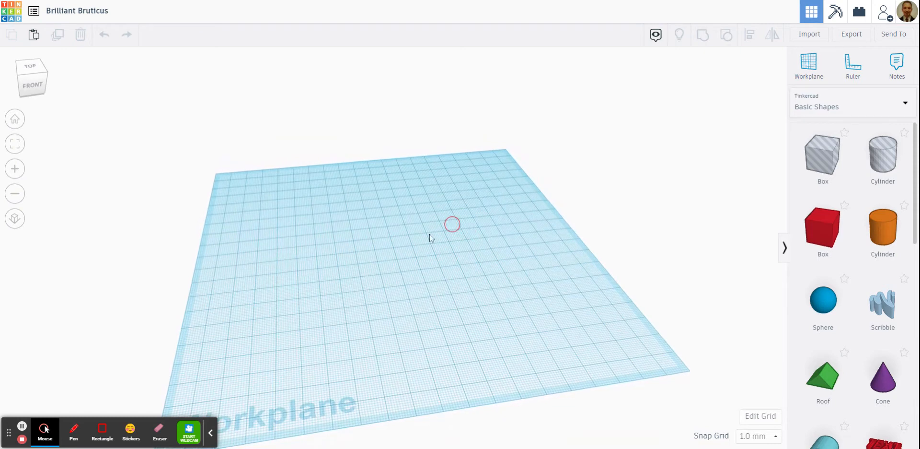
pyautogui.click(210, 432)
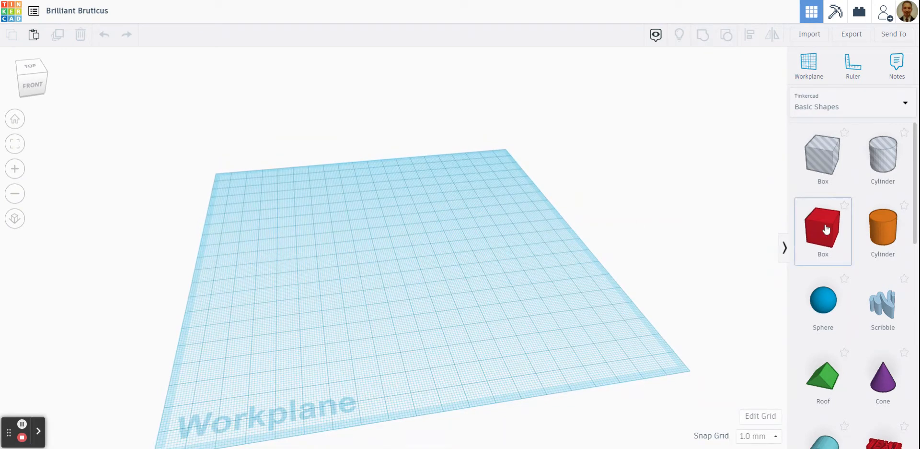
pyautogui.moveTo(825, 230); pyautogui.dragTo(383, 274)
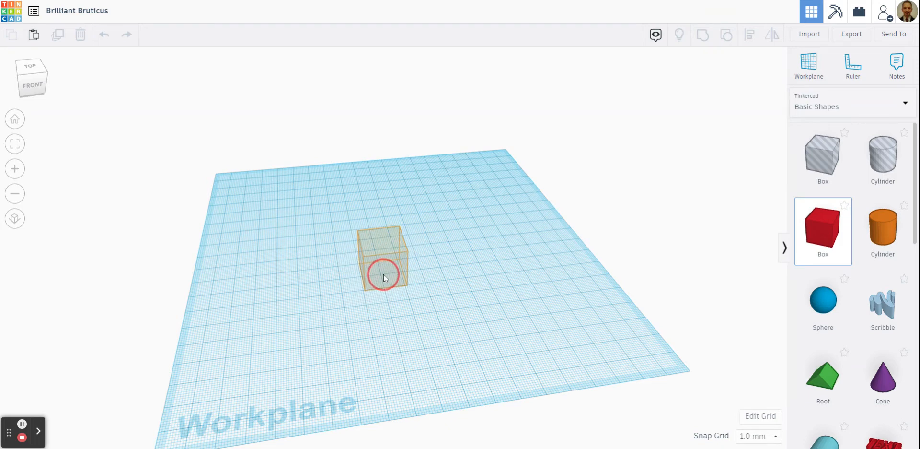
pyautogui.scroll(5, 440, 282)
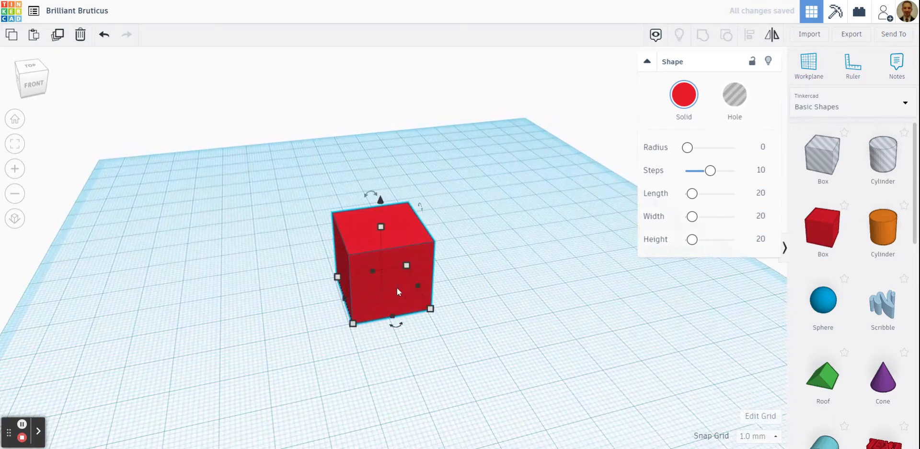
# Step: Set the box's length to 40 mm
pyautogui.moveTo(392, 318)
pyautogui.click(761, 194)
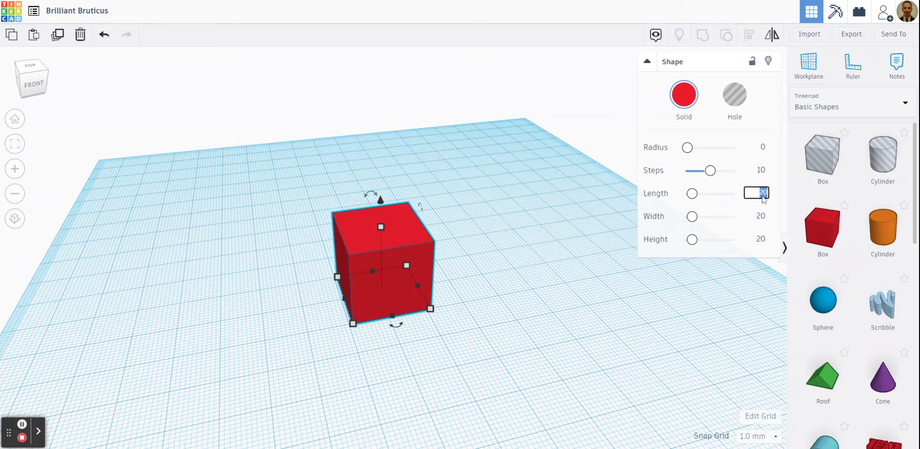
pyautogui.write('40')
pyautogui.press('Return')
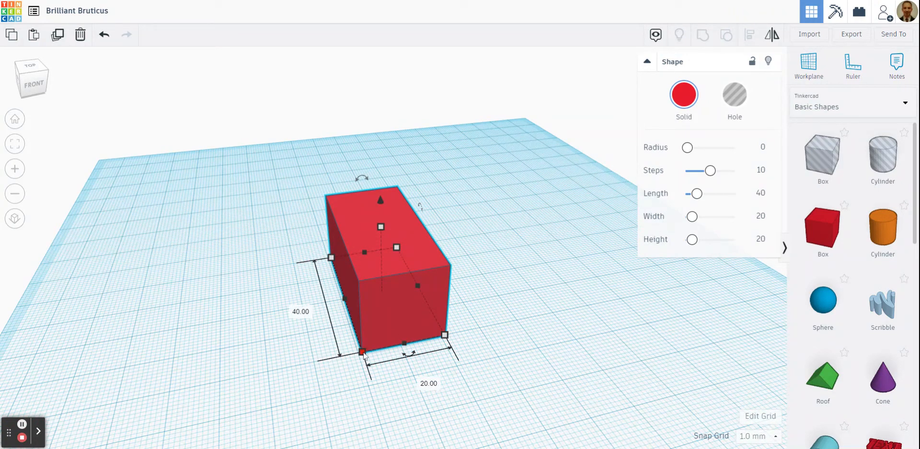
# Step: Stretch the box by its front corner, and set its base dimensions back to 40 by 20 mm
pyautogui.moveTo(363, 353)
pyautogui.mouseDown()
pyautogui.moveTo(343, 303)
pyautogui.moveTo(363, 369)
pyautogui.mouseUp()
pyautogui.click(290, 314)
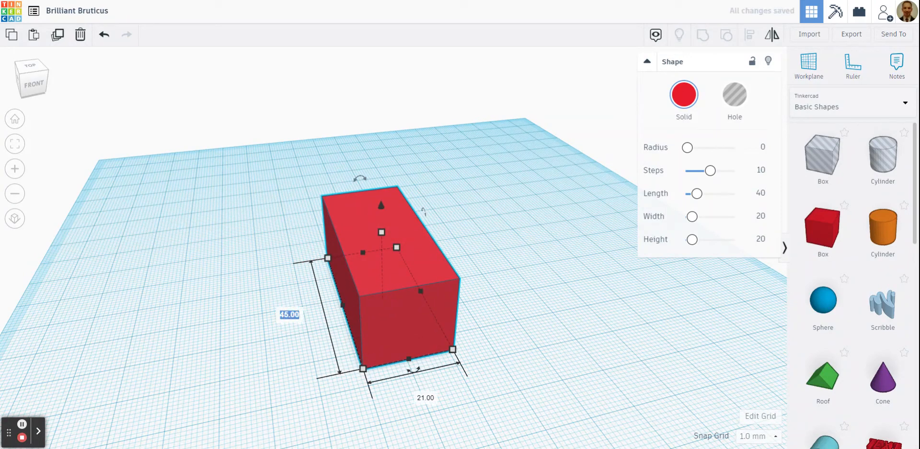
pyautogui.write('40')
pyautogui.press('Return')
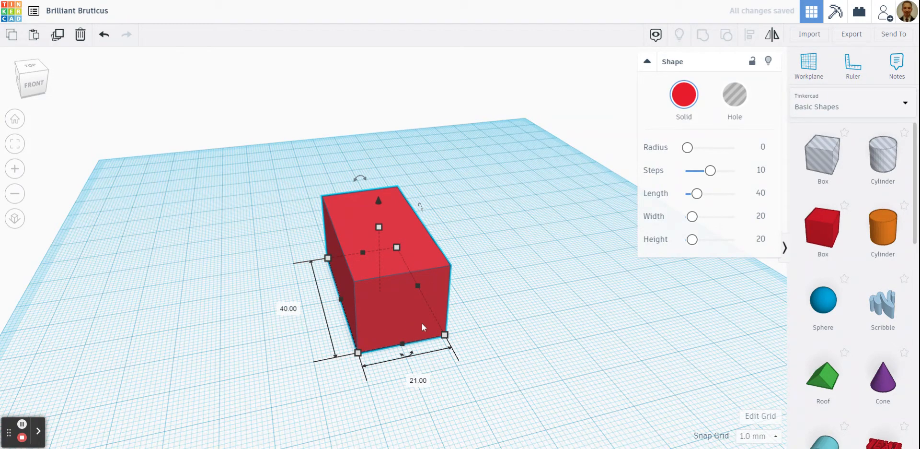
pyautogui.click(428, 383)
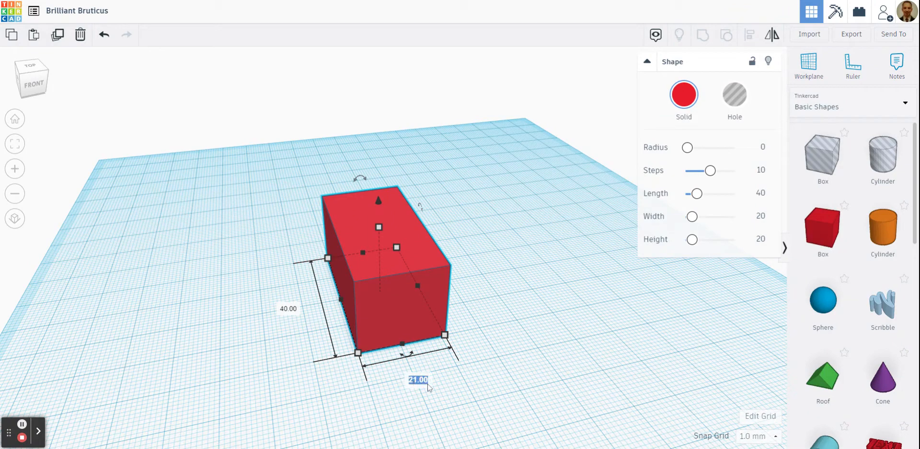
pyautogui.write('20')
pyautogui.press('Return')
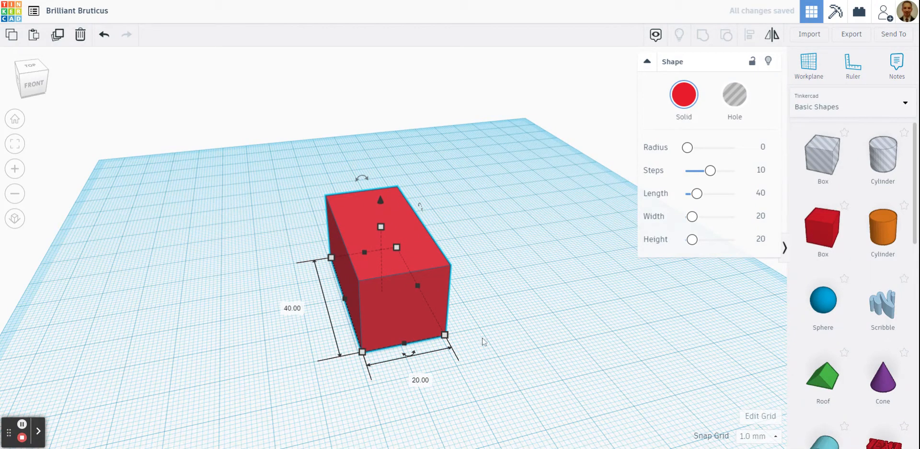
# Step: Duplicate the 40 mm long red box in place
pyautogui.moveTo(496, 338); pyautogui.dragTo(384, 355, button='right')
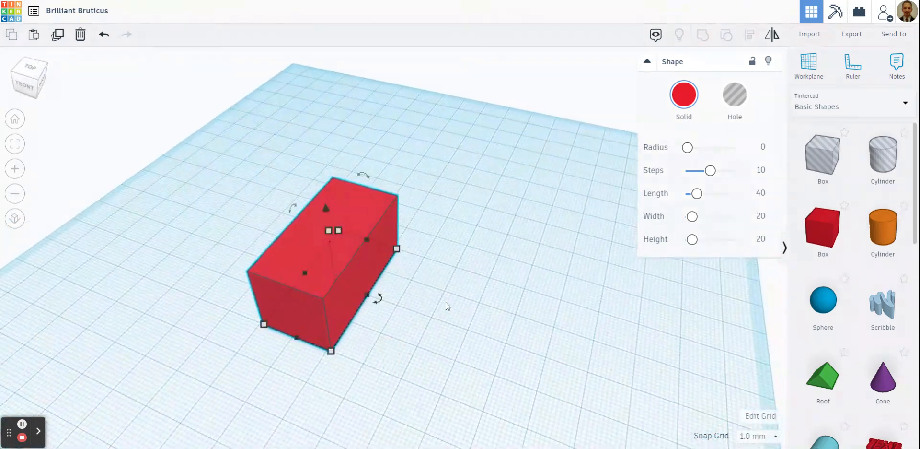
pyautogui.click(418, 304)
pyautogui.moveTo(418, 304); pyautogui.dragTo(315, 196, button='right')
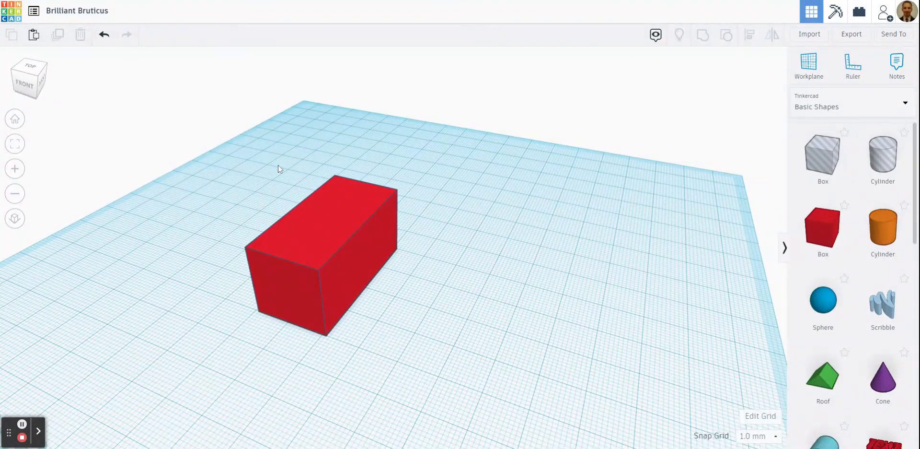
pyautogui.scroll(2, 282, 169)
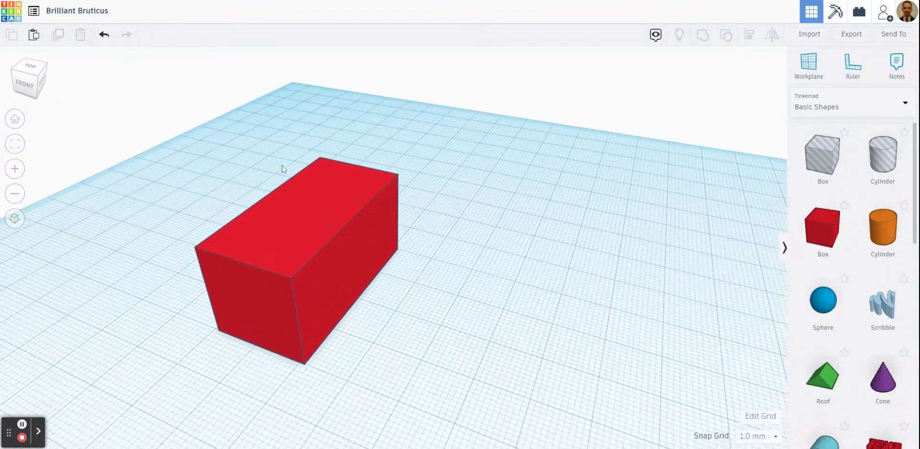
pyautogui.click(298, 235)
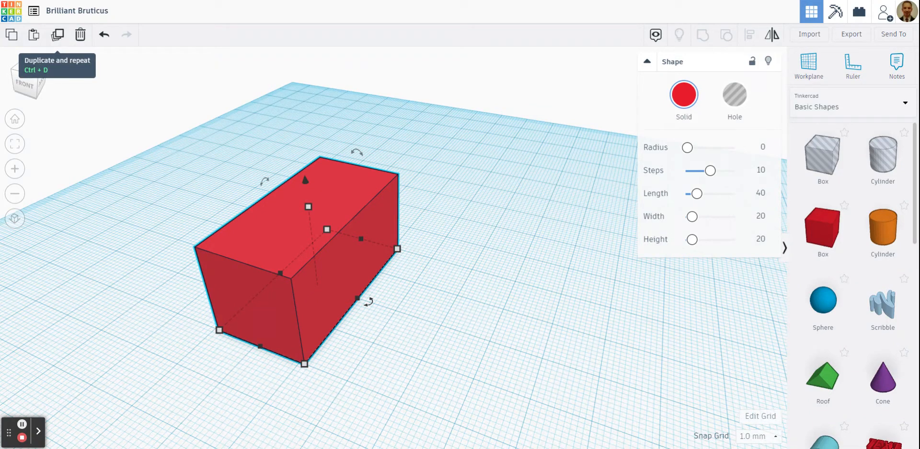
pyautogui.click(57, 35)
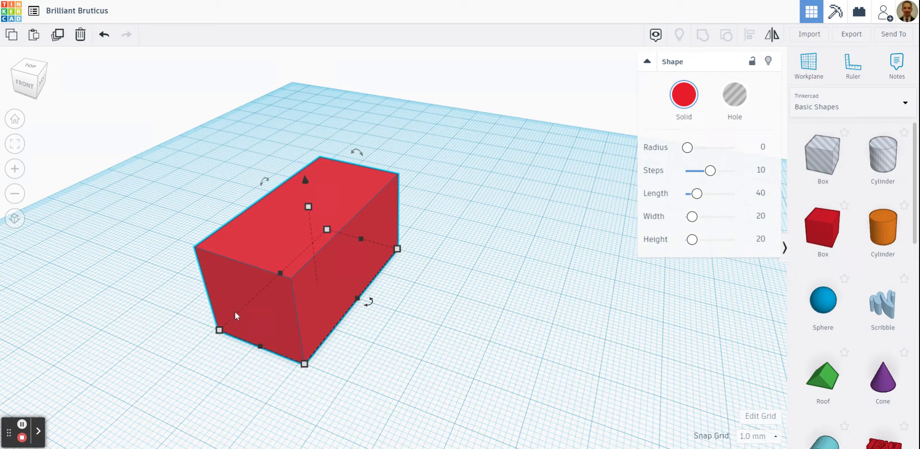
# Step: Collapse the shape settings and raise the duplicate straight up until it clears the original box
pyautogui.click(648, 62)
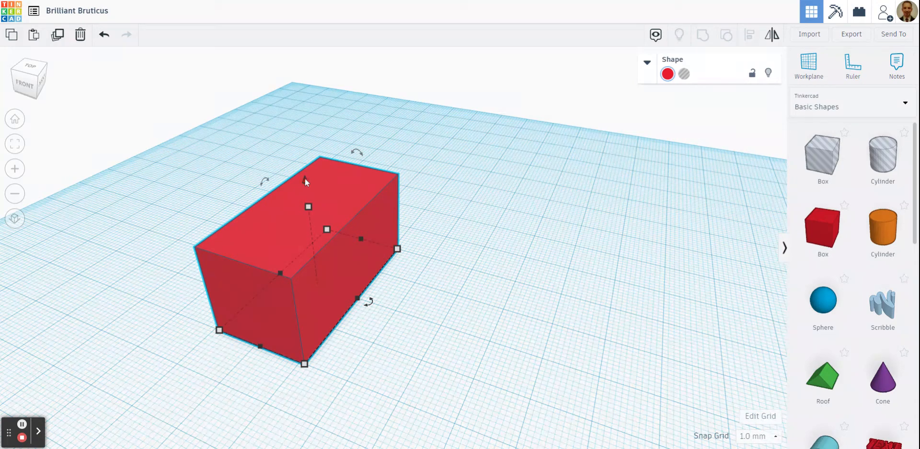
pyautogui.scroll(2, 307, 182)
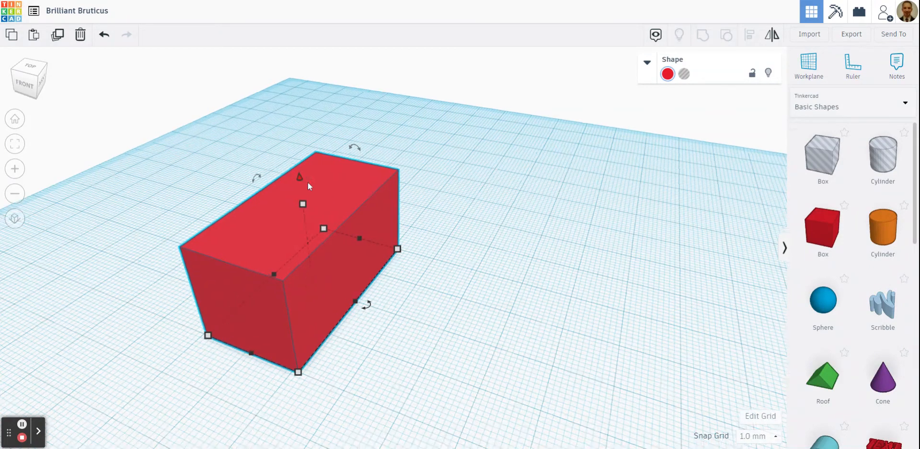
pyautogui.scroll(-2, 268, 160)
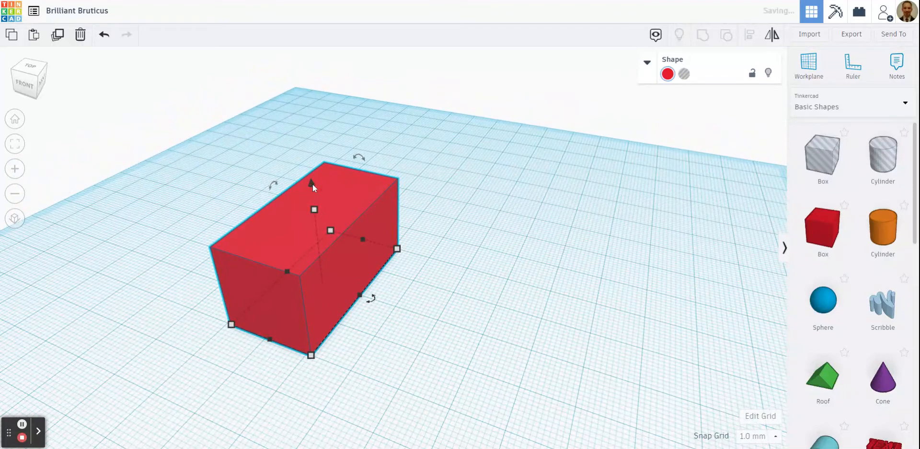
pyautogui.moveTo(312, 183); pyautogui.dragTo(297, 67)
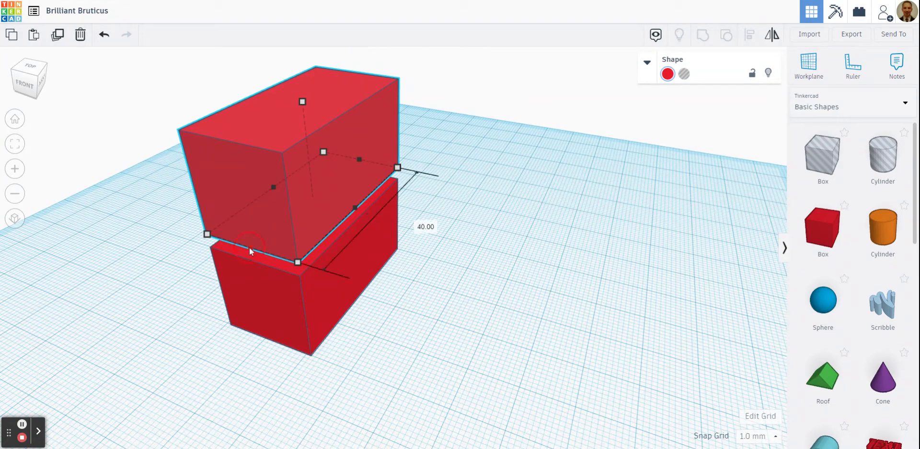
# Step: Set the raised duplicate's length to 39 mm and its width to 19 mm
pyautogui.click(418, 223)
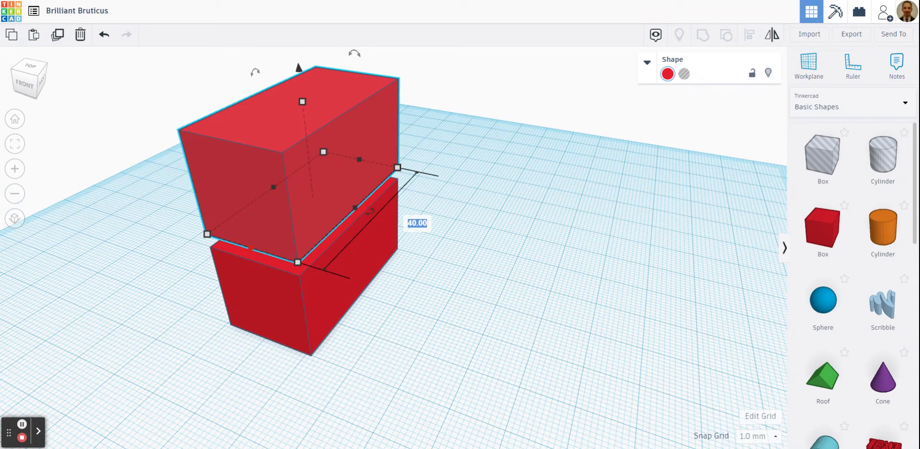
pyautogui.write('39')
pyautogui.press('Return')
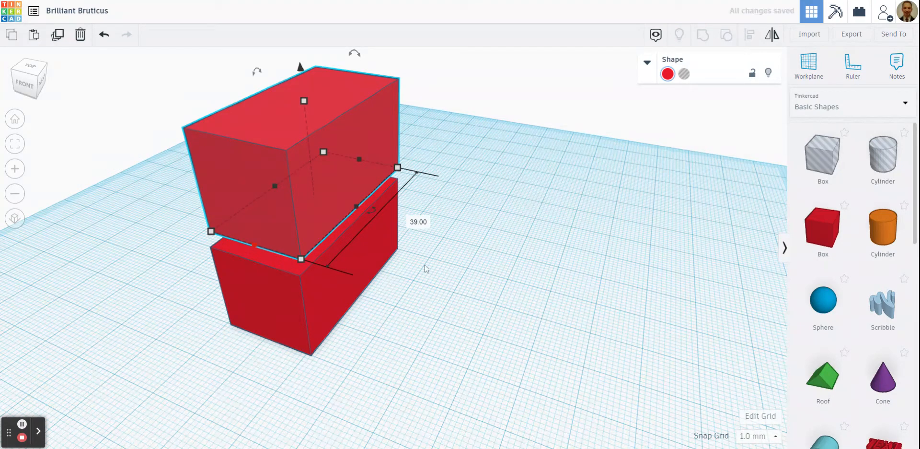
pyautogui.moveTo(423, 322); pyautogui.dragTo(366, 244, button='right')
pyautogui.moveTo(356, 214)
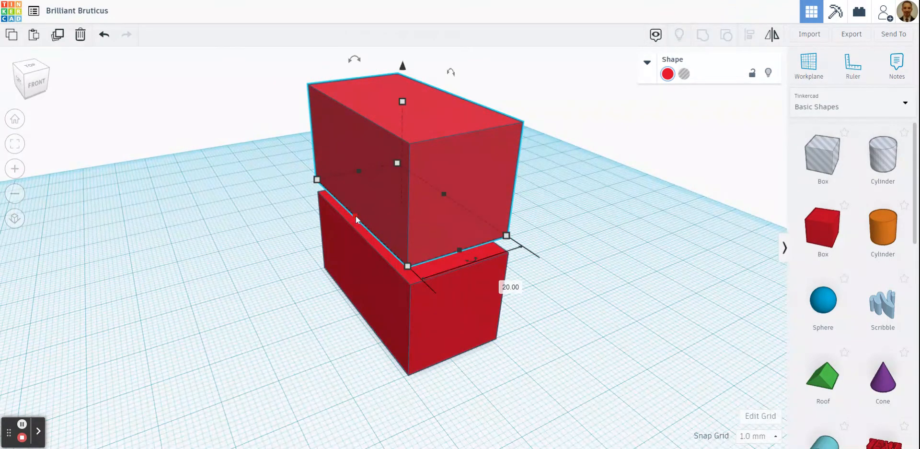
pyautogui.click(499, 284)
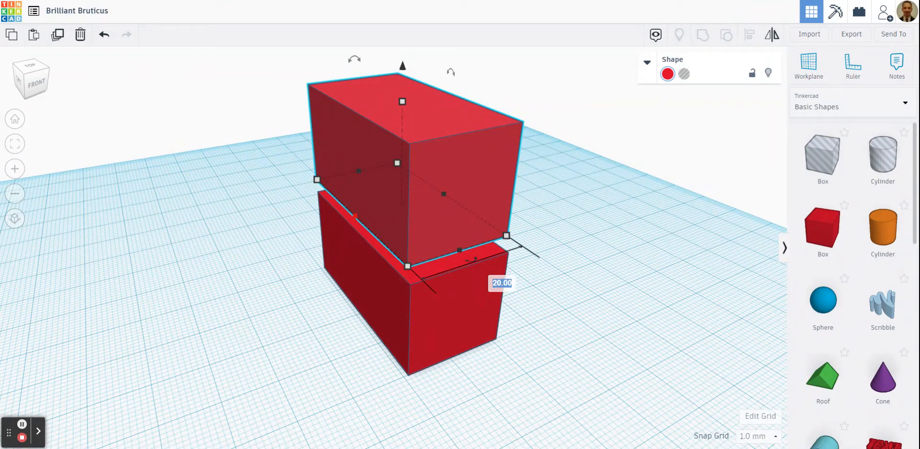
pyautogui.write('19')
pyautogui.press('Return')
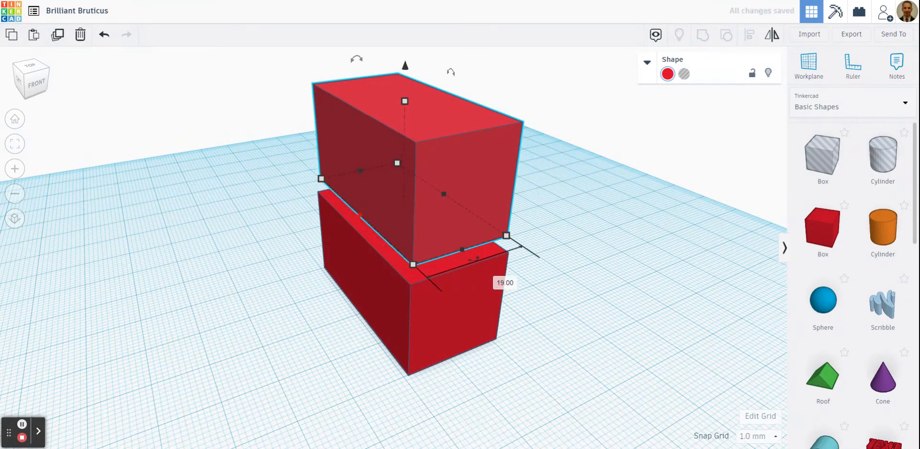
pyautogui.click(613, 277)
# Step: Recolour the upper box yellow using a preset colour
pyautogui.moveTo(571, 212)
pyautogui.mouseDown(button='right')
pyautogui.moveTo(561, 211)
pyautogui.moveTo(549, 249)
pyautogui.moveTo(505, 250)
pyautogui.moveTo(559, 219)
pyautogui.mouseUp(button='right')
pyautogui.scroll(-3, 560, 218)
pyautogui.scroll(5, 554, 223)
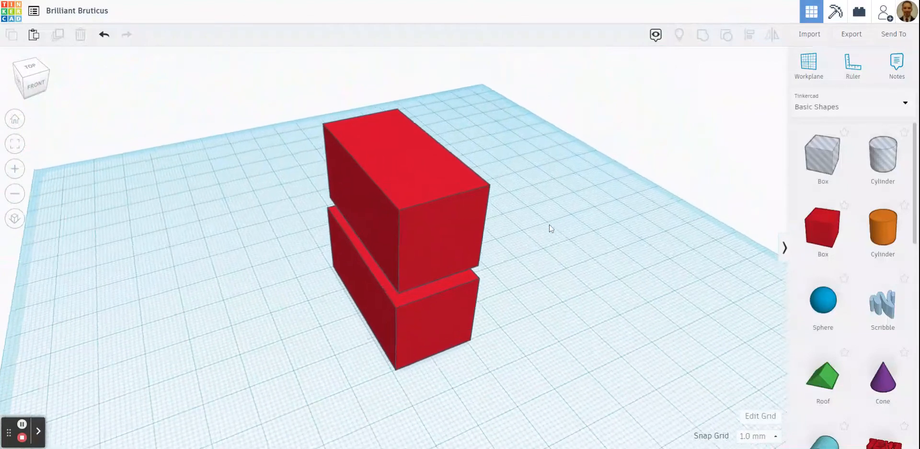
pyautogui.scroll(-4, 549, 225)
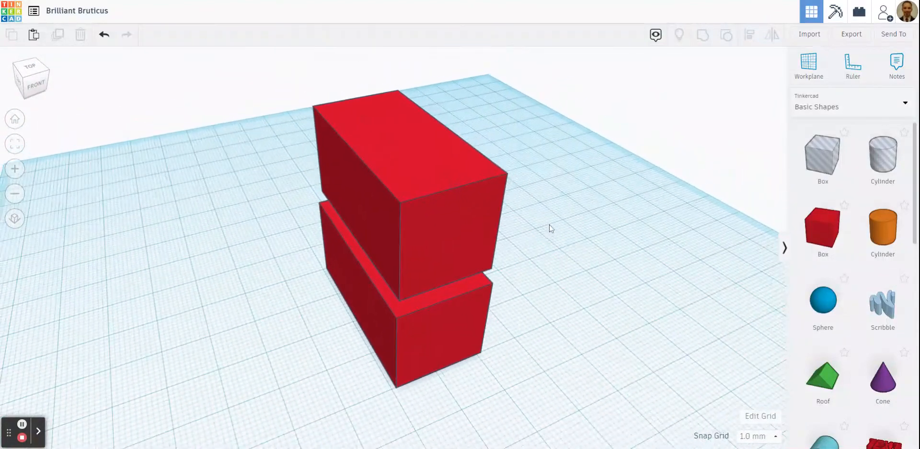
pyautogui.scroll(3, 556, 228)
pyautogui.click(562, 121)
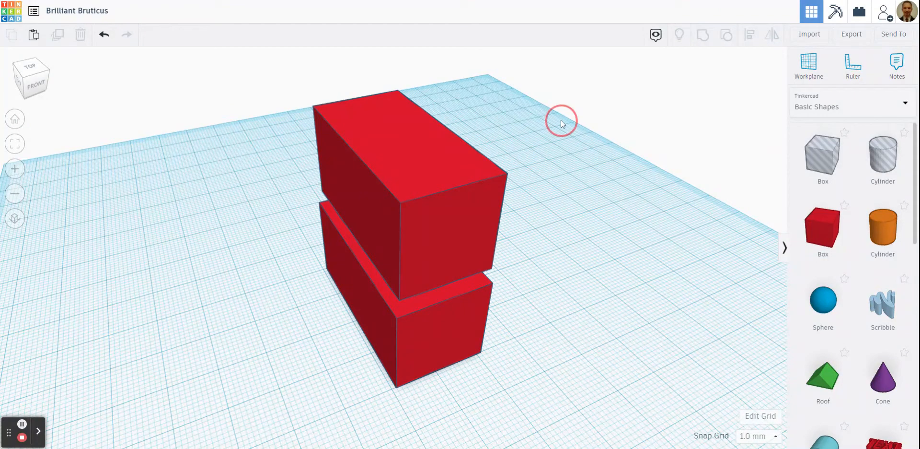
pyautogui.click(412, 153)
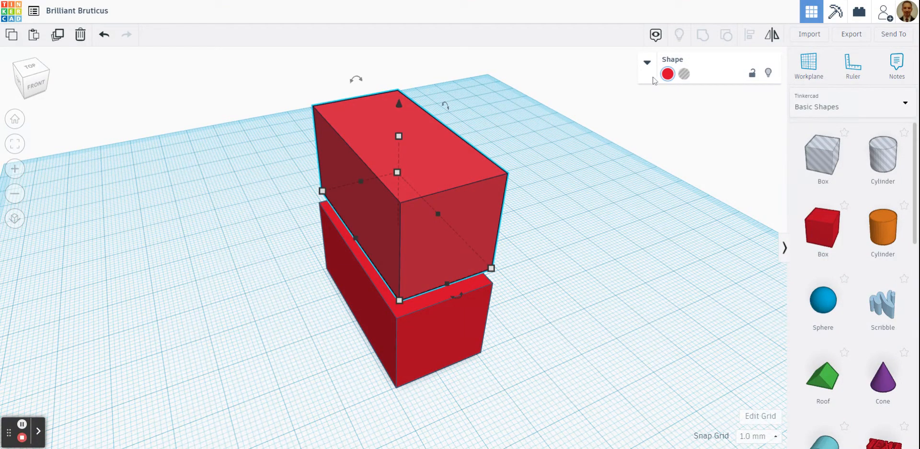
pyautogui.click(668, 74)
pyautogui.click(707, 129)
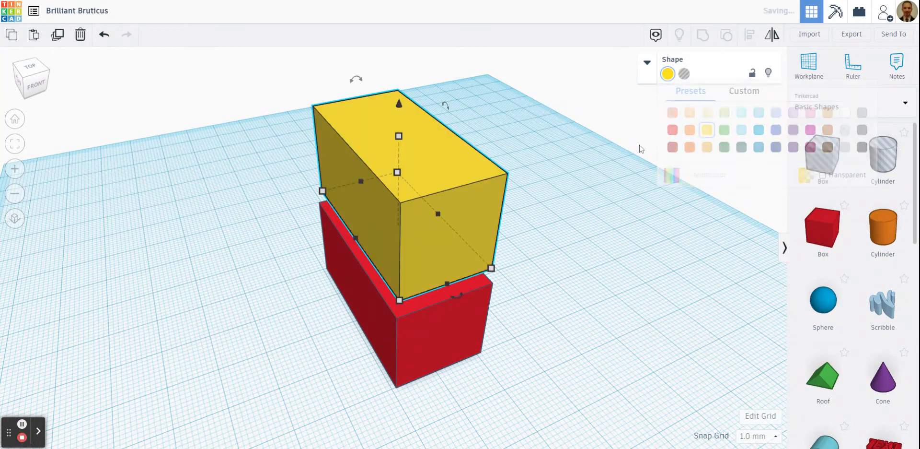
pyautogui.click(575, 170)
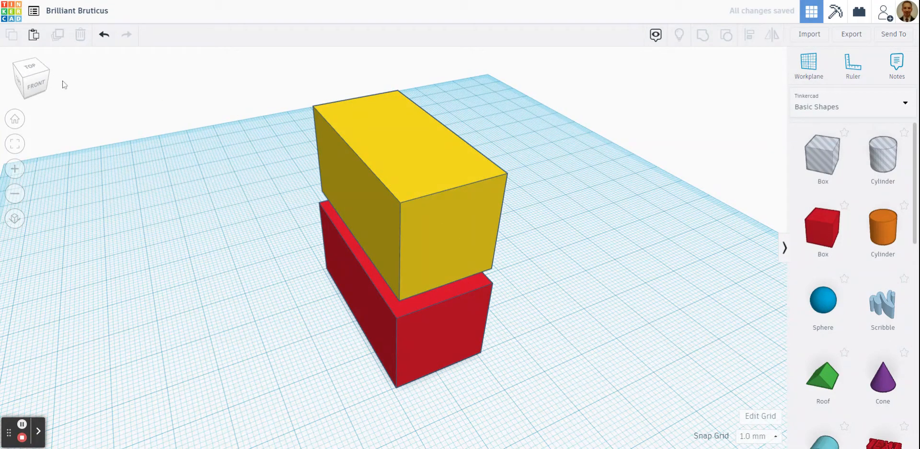
# Step: View both boxes from the top in flat orthographic projection to compare their edges
pyautogui.click(31, 71)
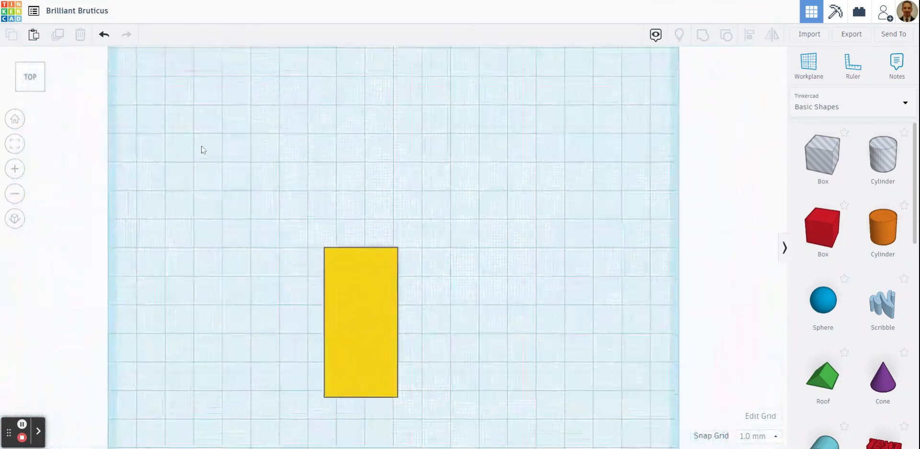
pyautogui.scroll(-2, 322, 425)
pyautogui.scroll(3, 339, 442)
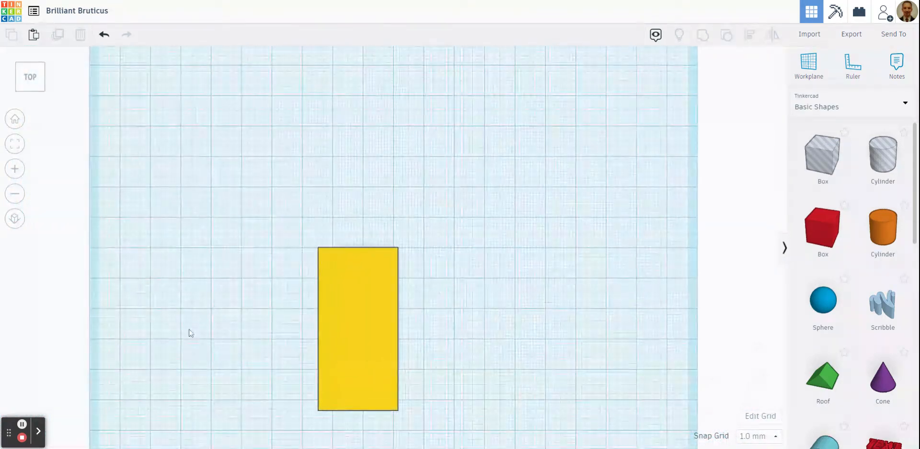
pyautogui.click(15, 219)
pyautogui.click(13, 220)
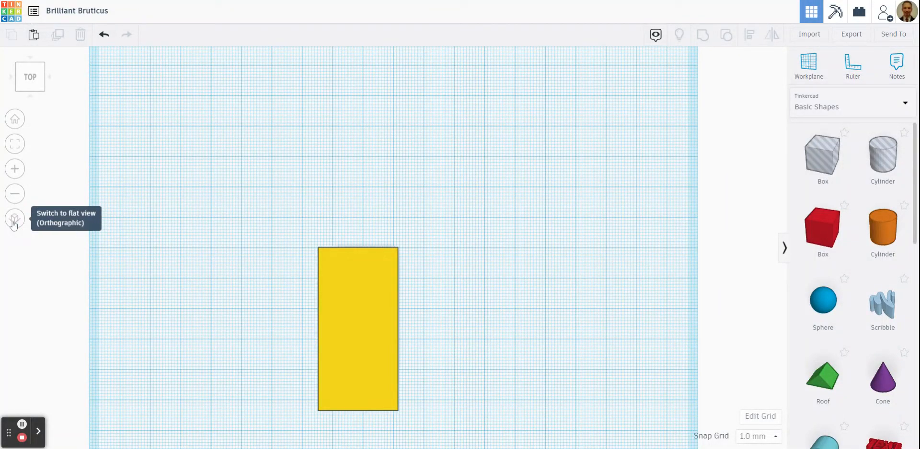
pyautogui.click(14, 221)
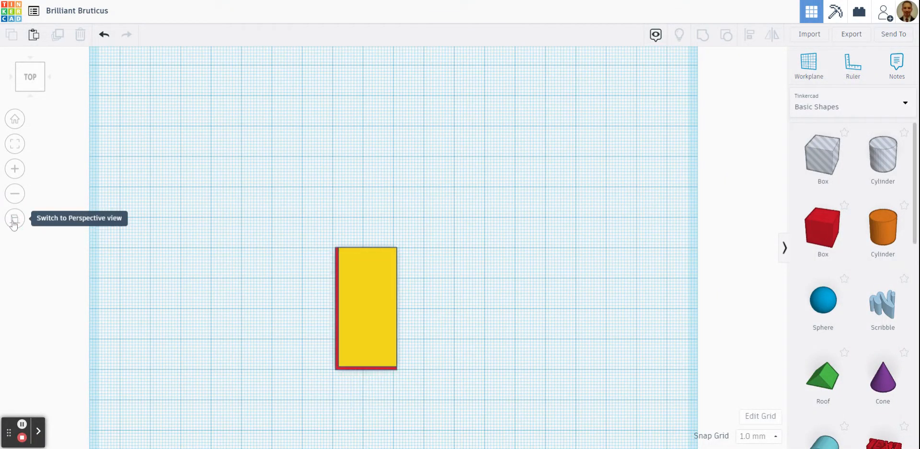
pyautogui.scroll(5, 292, 343)
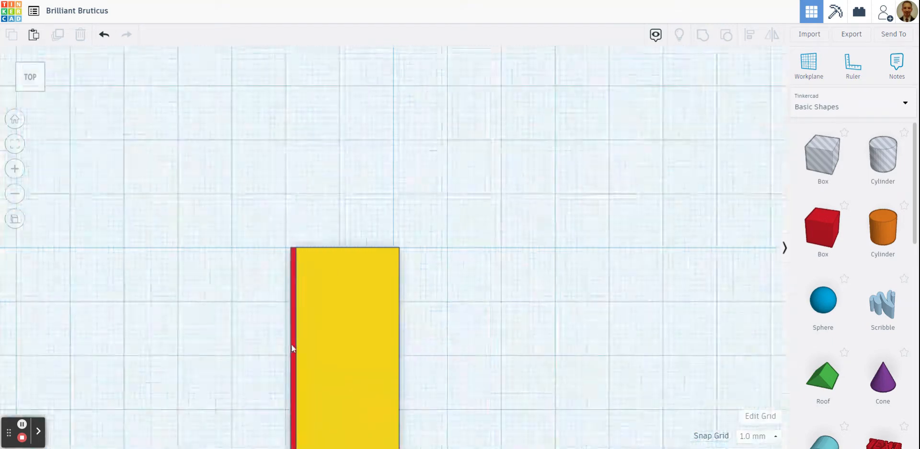
# Step: Align the red and yellow boxes so they are centred on each other in both length and width
pyautogui.scroll(-6, 297, 354)
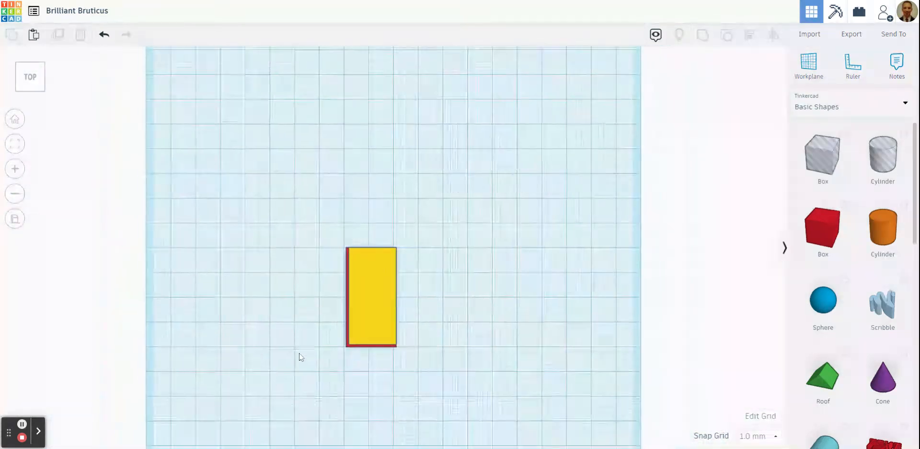
pyautogui.scroll(2, 353, 411)
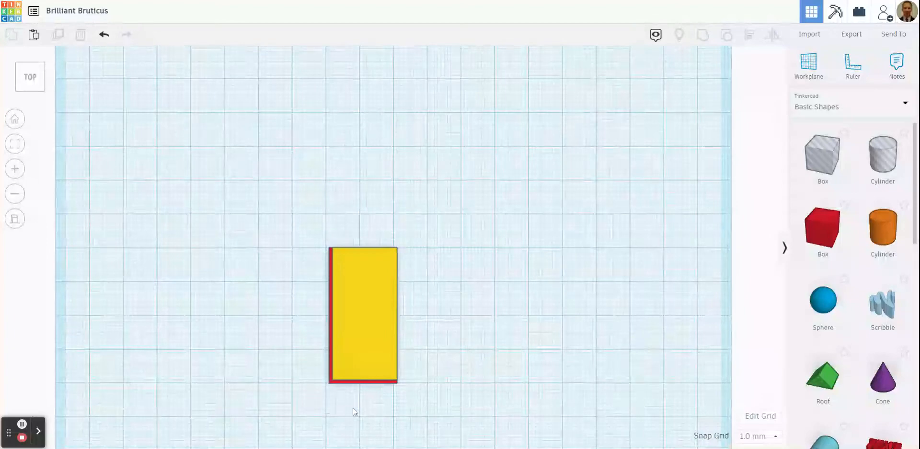
pyautogui.scroll(-3, 353, 411)
pyautogui.click(14, 145)
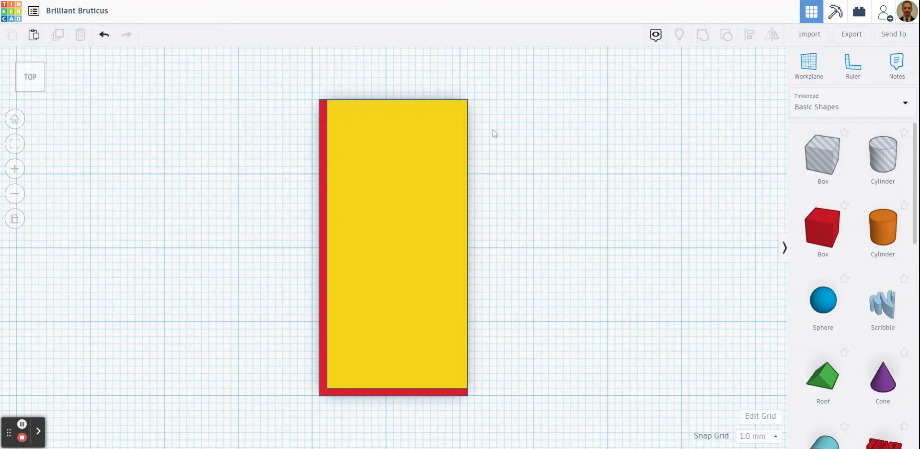
pyautogui.click(275, 82)
pyautogui.moveTo(276, 85); pyautogui.dragTo(514, 425)
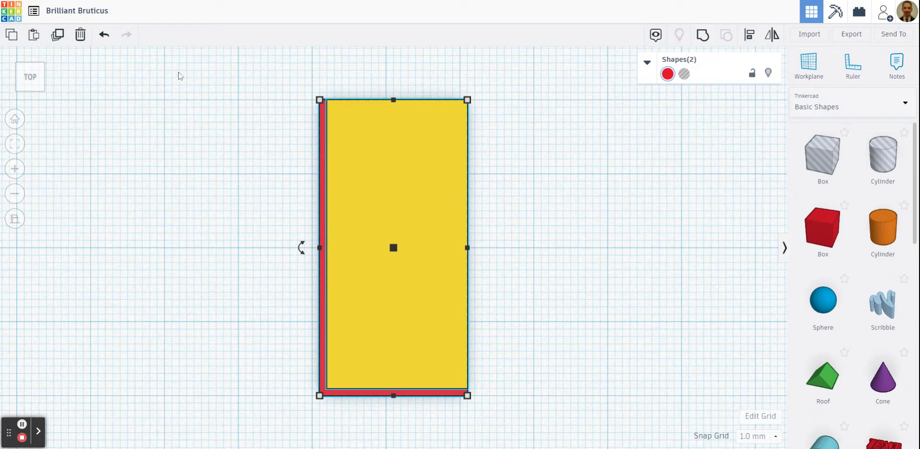
pyautogui.click(750, 36)
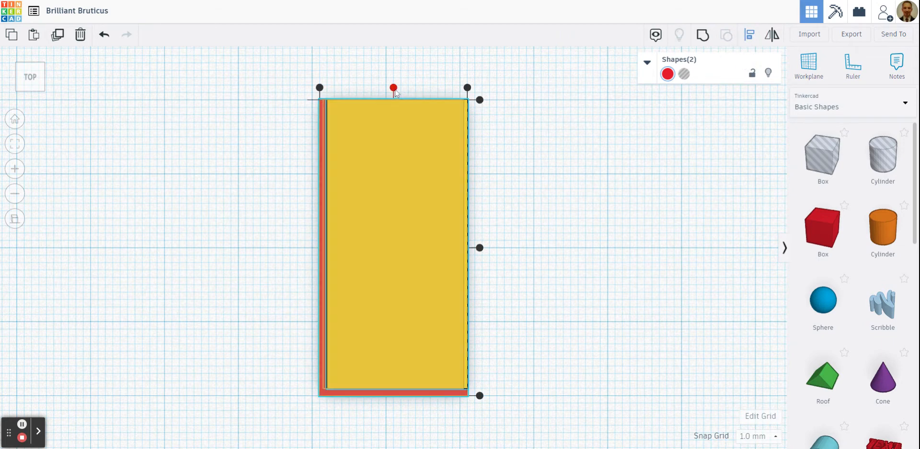
pyautogui.click(393, 88)
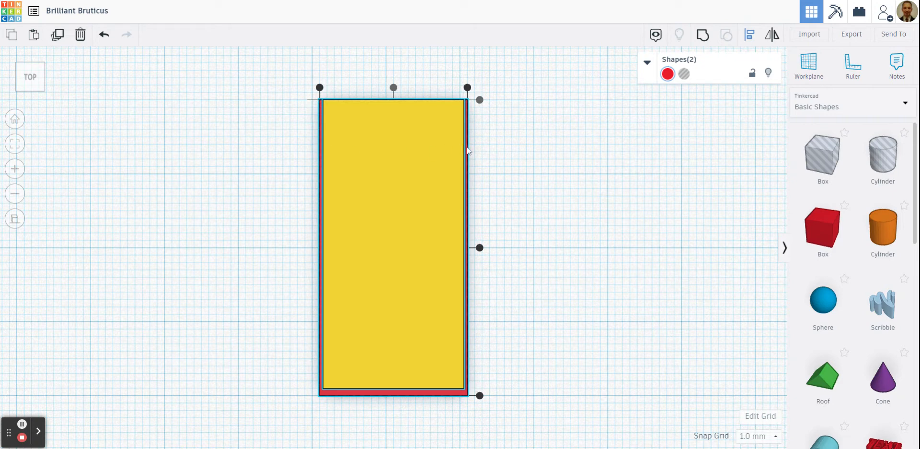
pyautogui.click(481, 248)
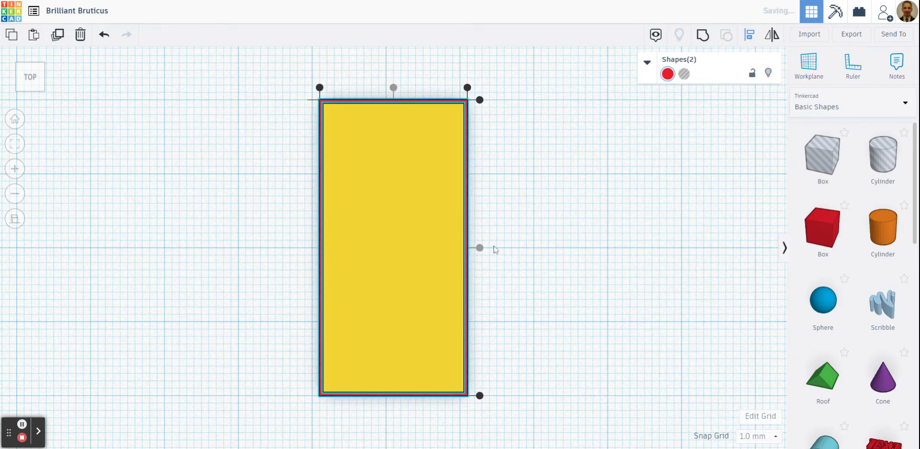
pyautogui.click(578, 247)
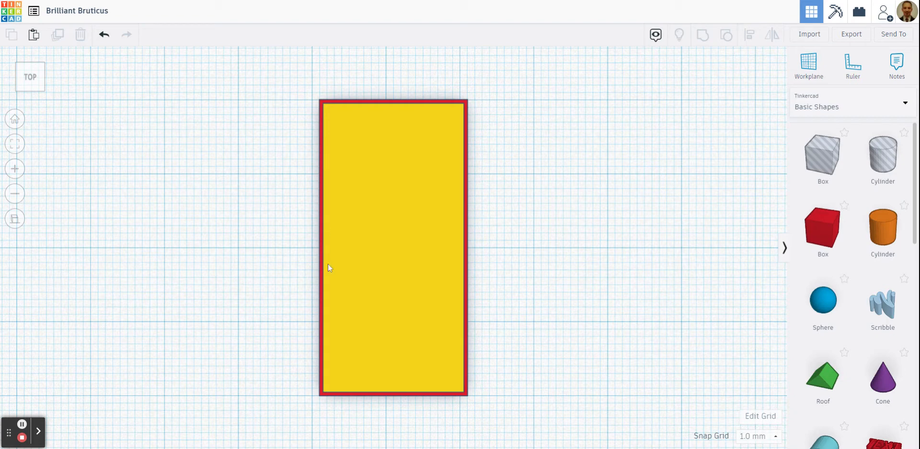
# Step: Turn the upper yellow box into a hole shape
pyautogui.moveTo(565, 277); pyautogui.dragTo(647, 226, button='right')
pyautogui.scroll(-3, 638, 227)
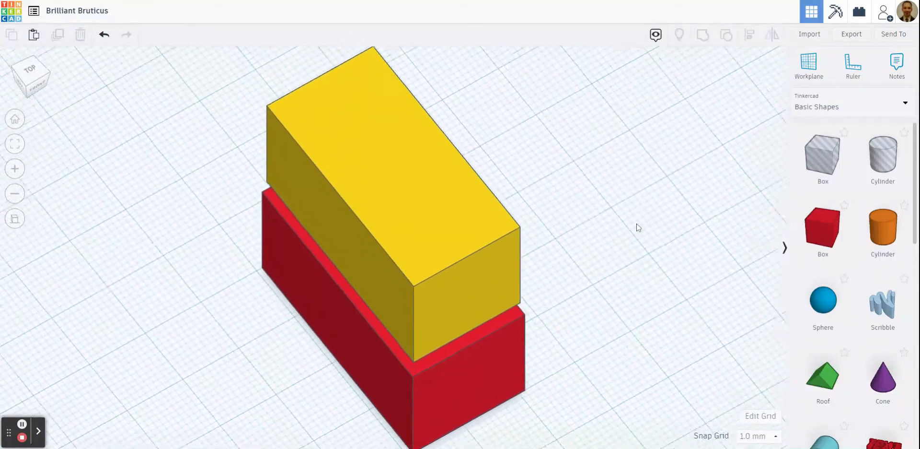
pyautogui.scroll(2, 594, 217)
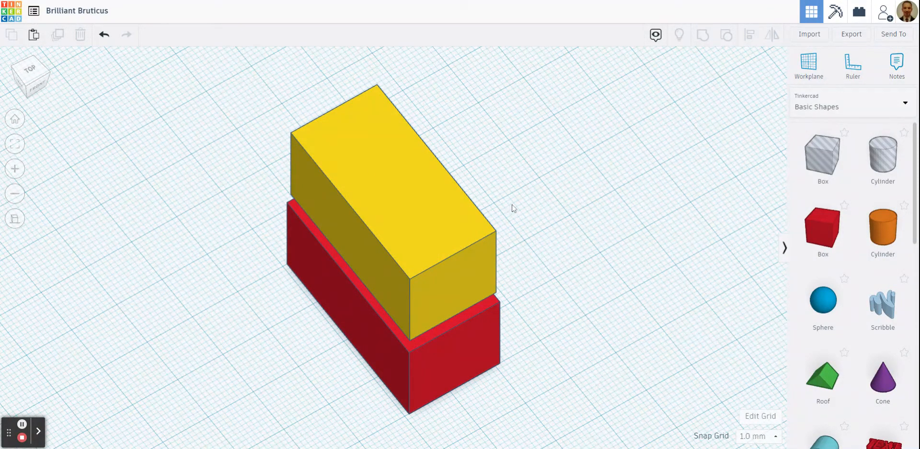
pyautogui.click(396, 191)
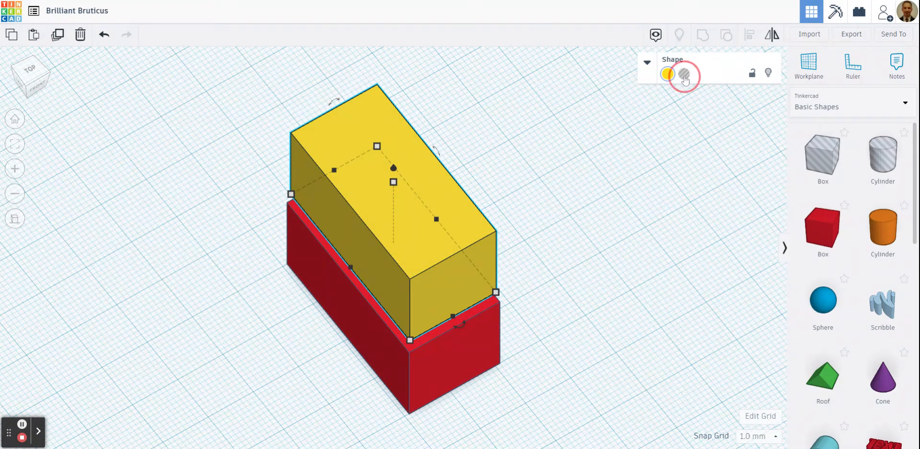
pyautogui.click(684, 73)
pyautogui.click(551, 150)
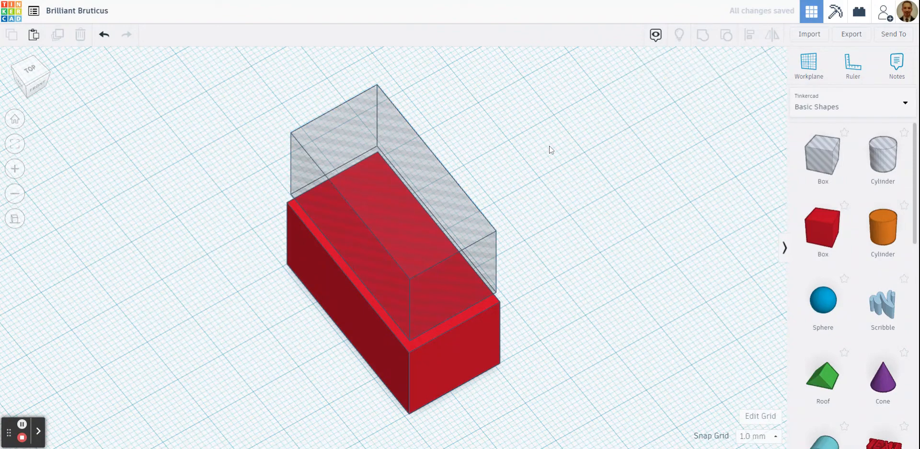
# Step: From the flat front view, lower the hole box straight down into the red box, stopping just above its base to leave a thin floor
pyautogui.click(41, 91)
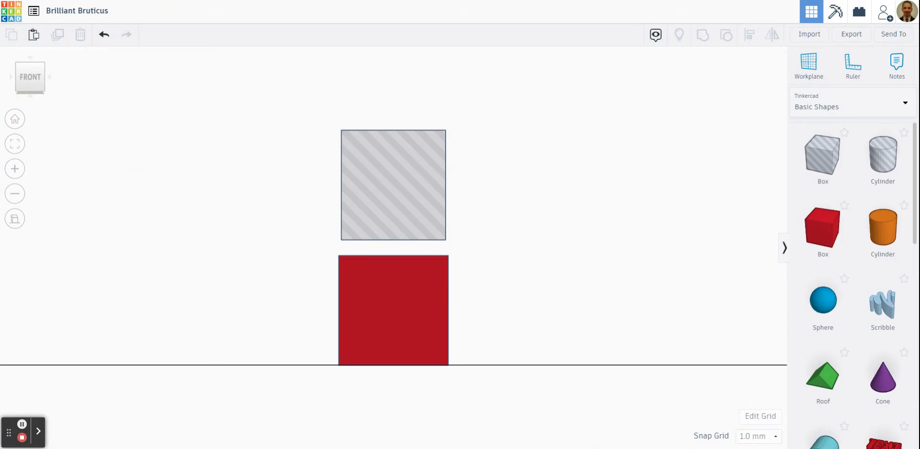
pyautogui.click(395, 186)
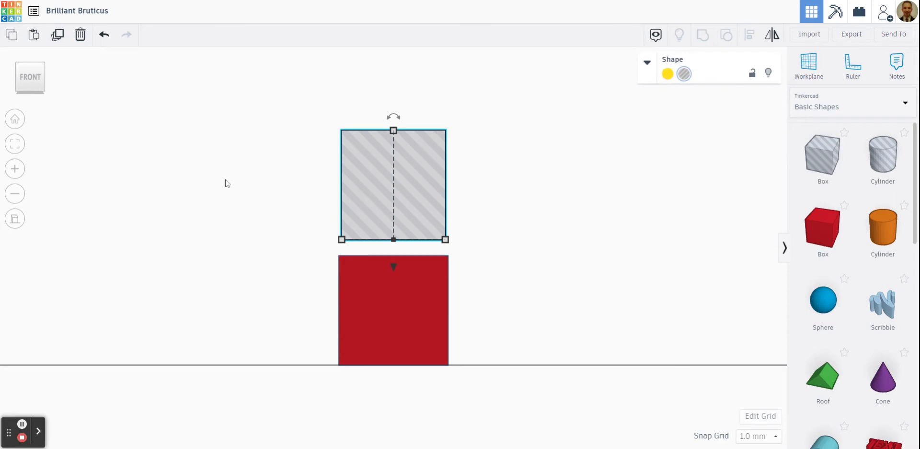
pyautogui.click(205, 201)
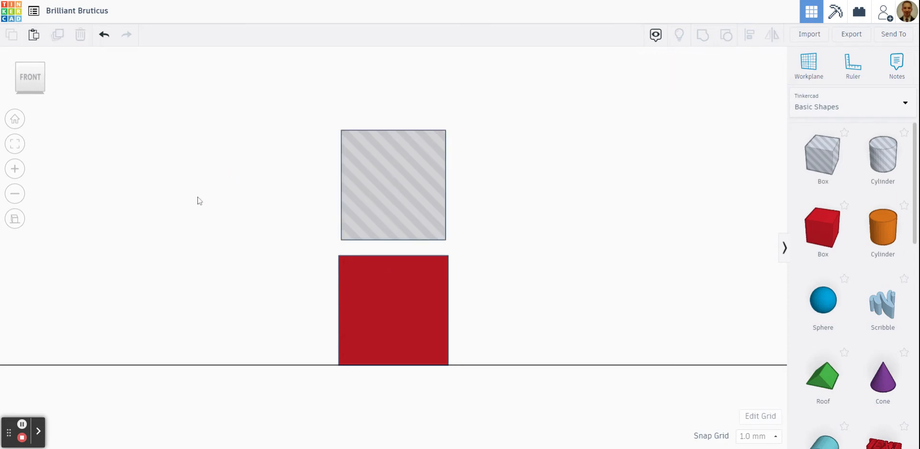
pyautogui.click(16, 221)
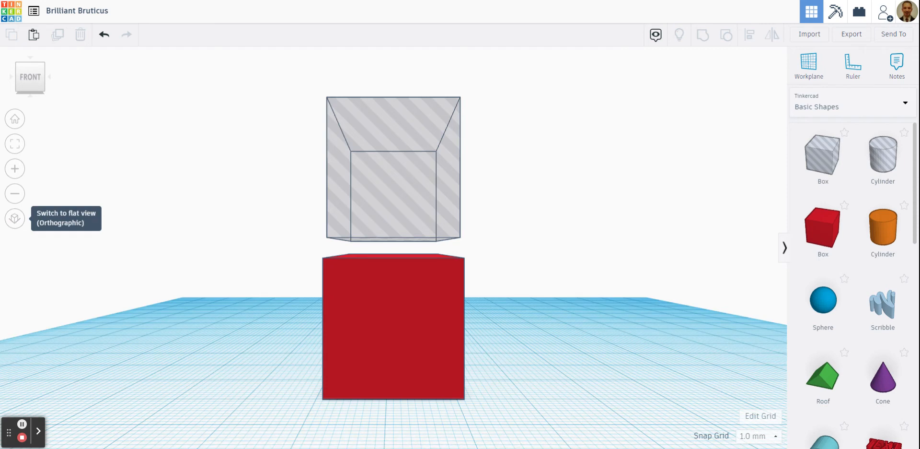
pyautogui.click(15, 219)
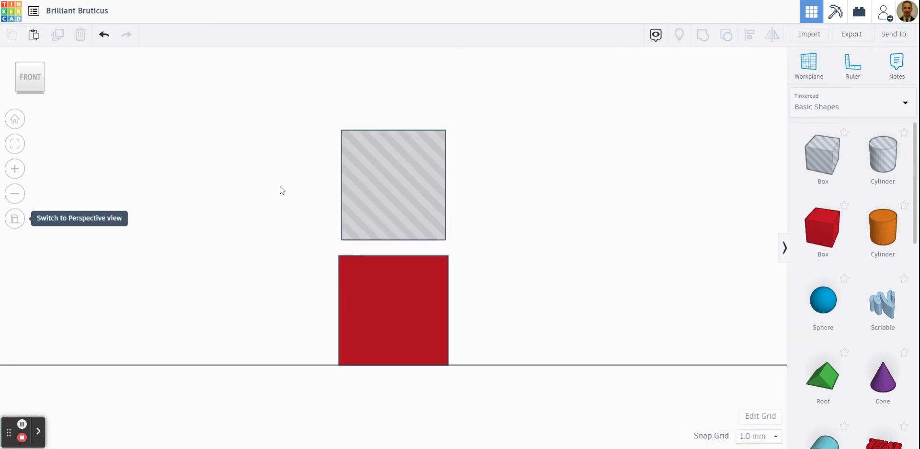
pyautogui.click(382, 182)
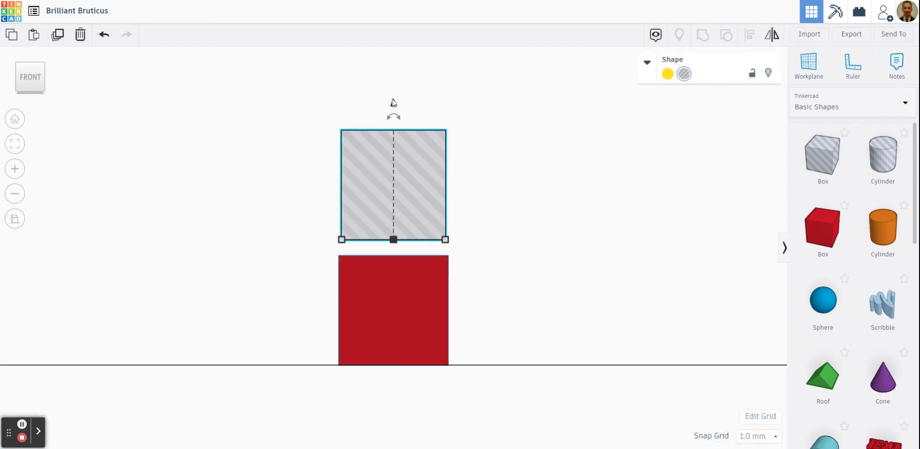
pyautogui.moveTo(394, 106); pyautogui.dragTo(395, 223)
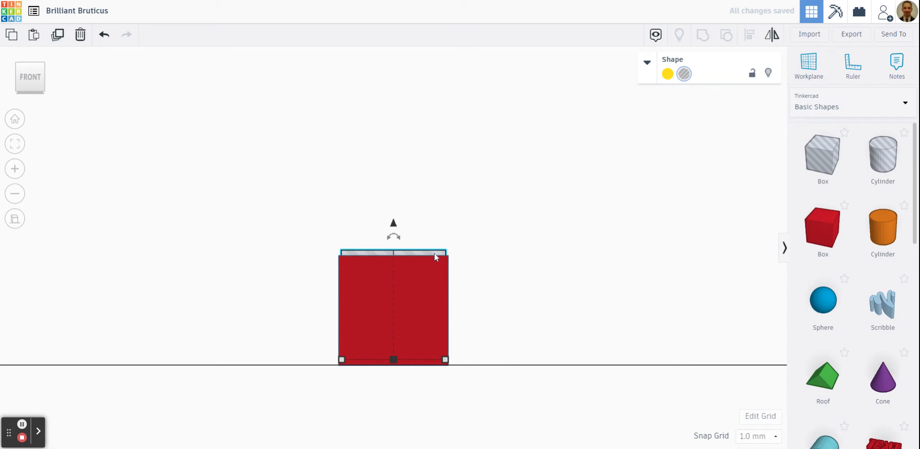
# Step: Group the red box with the hole box to cut out a hollow, open-topped container
pyautogui.moveTo(499, 227); pyautogui.dragTo(565, 252, button='right')
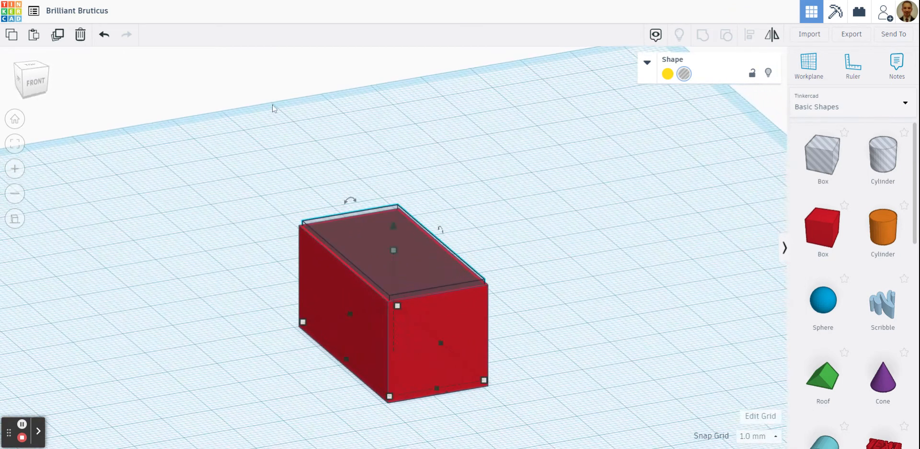
pyautogui.click(255, 112)
pyautogui.moveTo(223, 103); pyautogui.dragTo(581, 426)
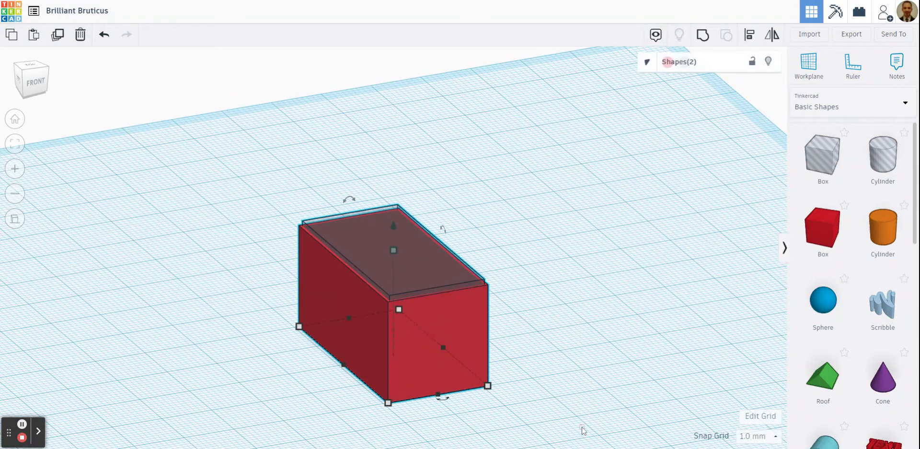
pyautogui.click(702, 34)
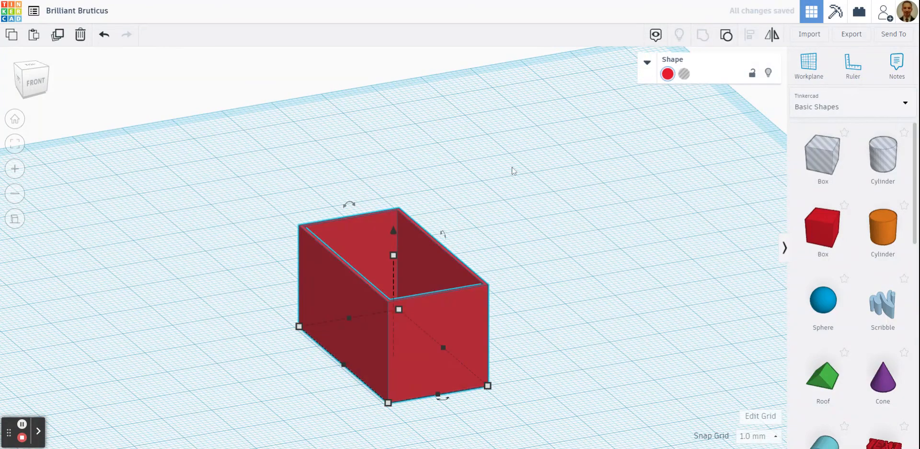
pyautogui.click(524, 181)
pyautogui.moveTo(524, 181); pyautogui.dragTo(552, 218, button='right')
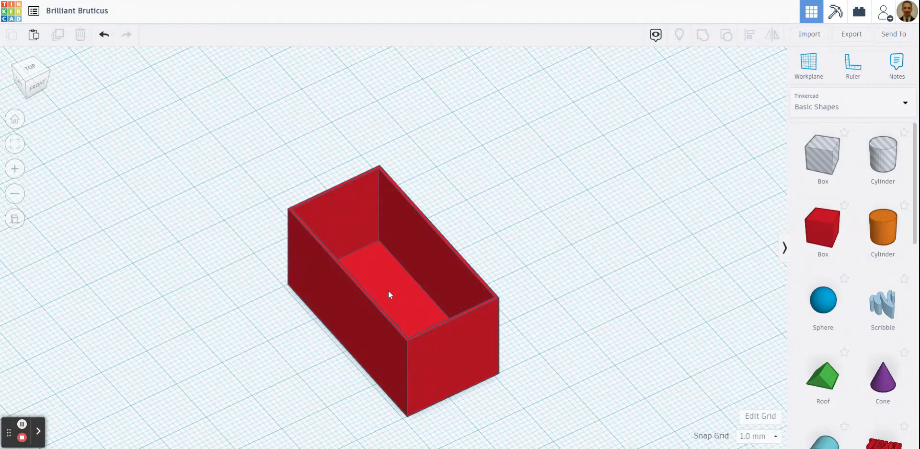
# Step: Add a solid red box beside the container and shrink it to about 7 by 19 mm with a height of 10 mm
pyautogui.scroll(-2, 507, 261)
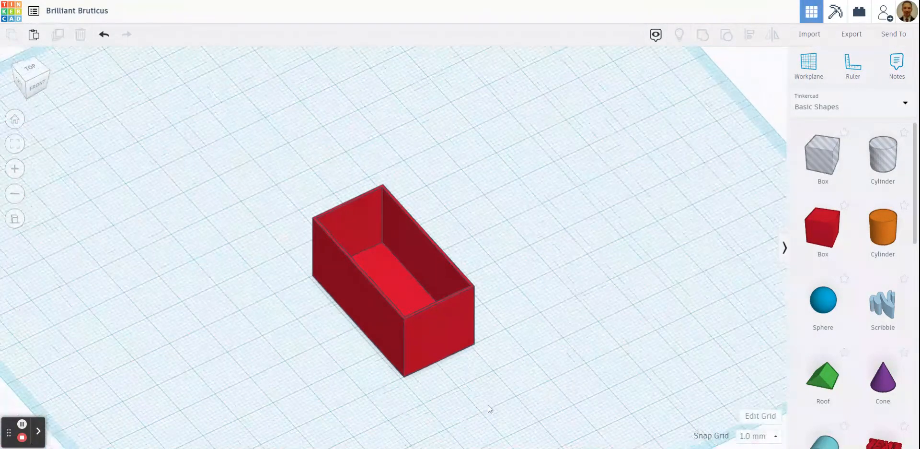
pyautogui.scroll(2, 488, 407)
pyautogui.moveTo(534, 380); pyautogui.dragTo(537, 342, button='right')
pyautogui.scroll(-5, 537, 341)
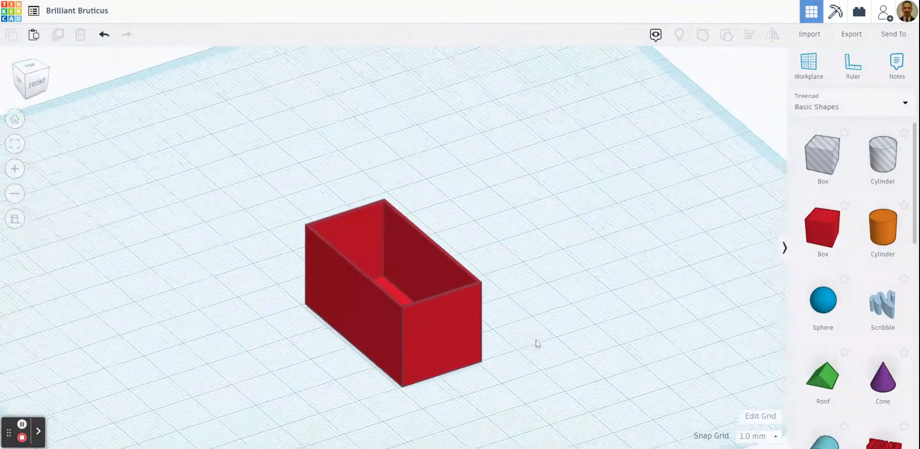
pyautogui.scroll(3, 394, 321)
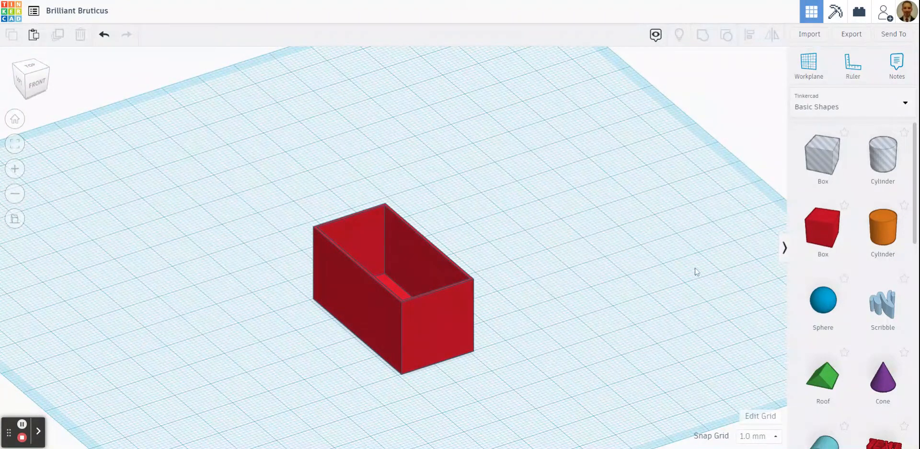
pyautogui.moveTo(836, 231); pyautogui.dragTo(559, 300)
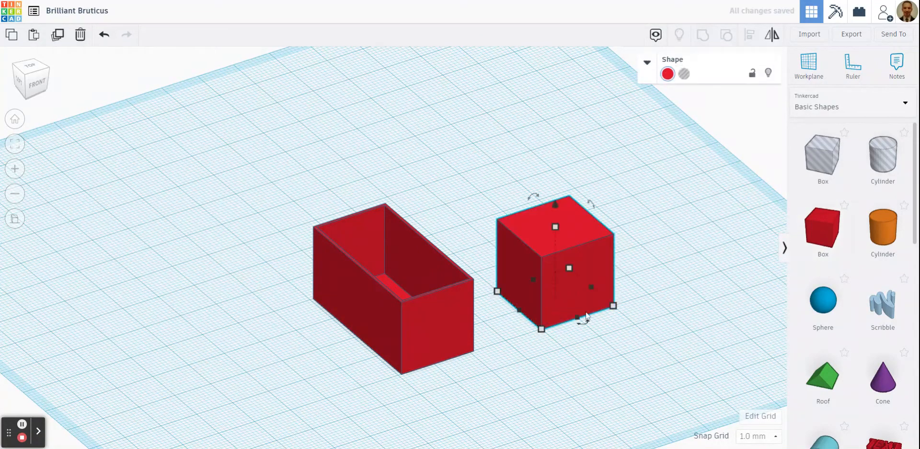
pyautogui.scroll(2, 585, 346)
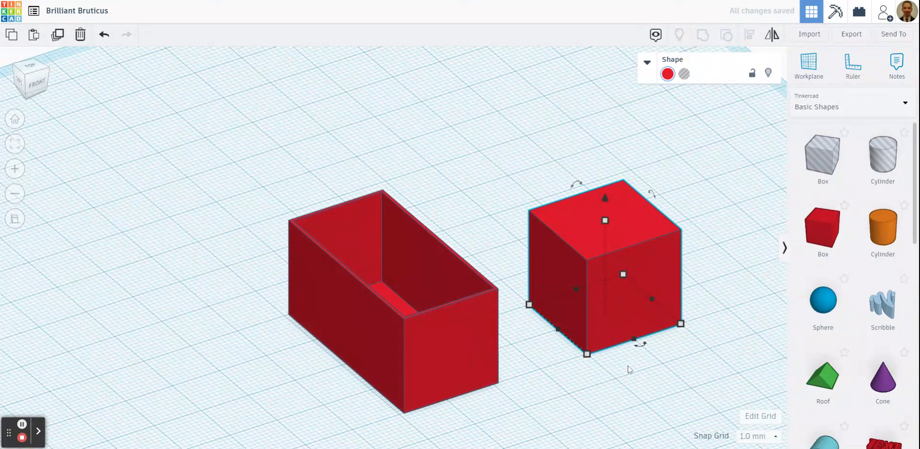
pyautogui.moveTo(586, 355); pyautogui.dragTo(645, 332)
pyautogui.moveTo(634, 211); pyautogui.dragTo(638, 259)
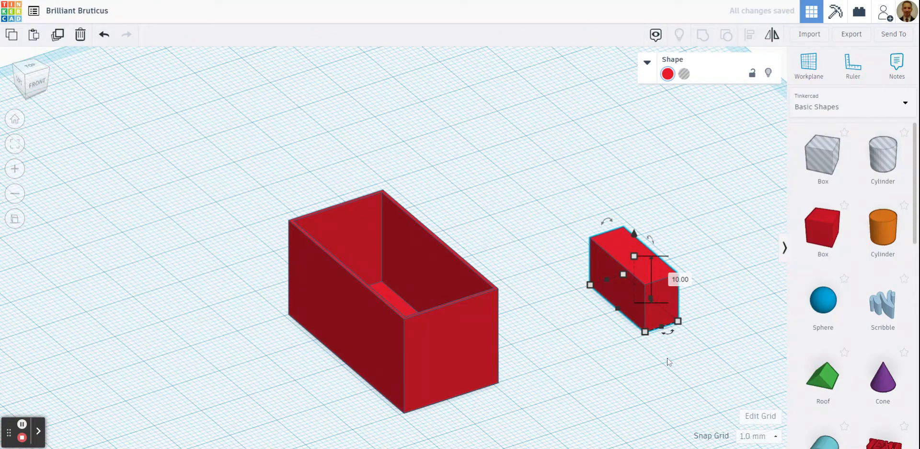
# Step: View the model from the right side and recolour the small box yellow using a preset colour
pyautogui.moveTo(676, 359); pyautogui.dragTo(410, 329, button='right')
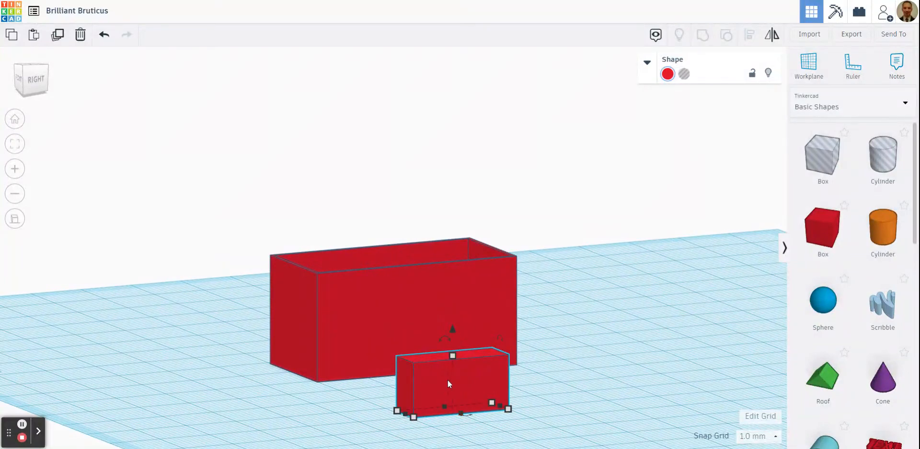
pyautogui.scroll(-2, 452, 380)
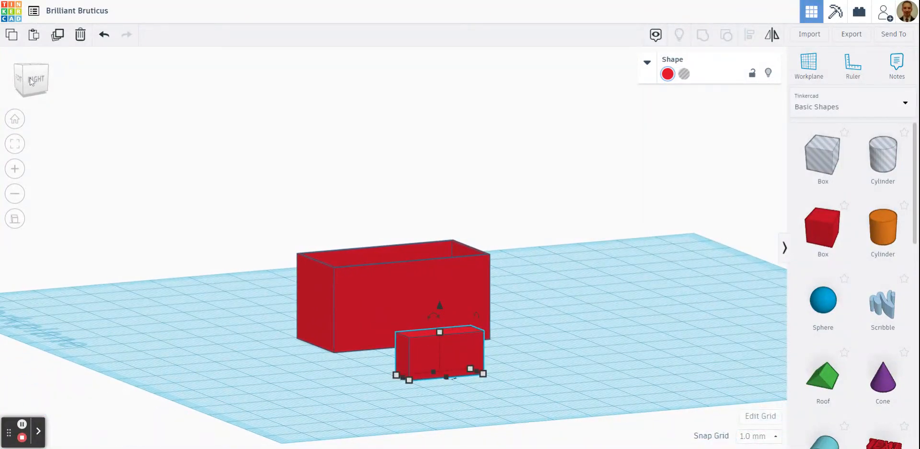
pyautogui.click(30, 82)
pyautogui.scroll(3, 187, 248)
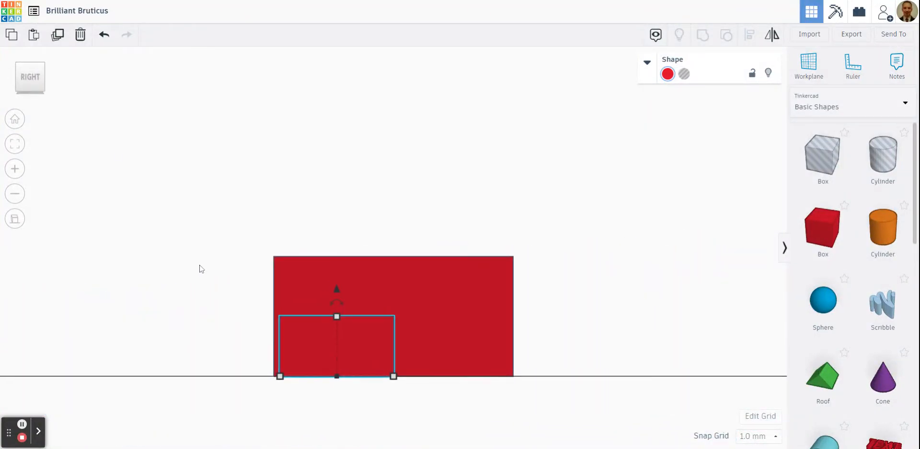
pyautogui.scroll(2, 205, 270)
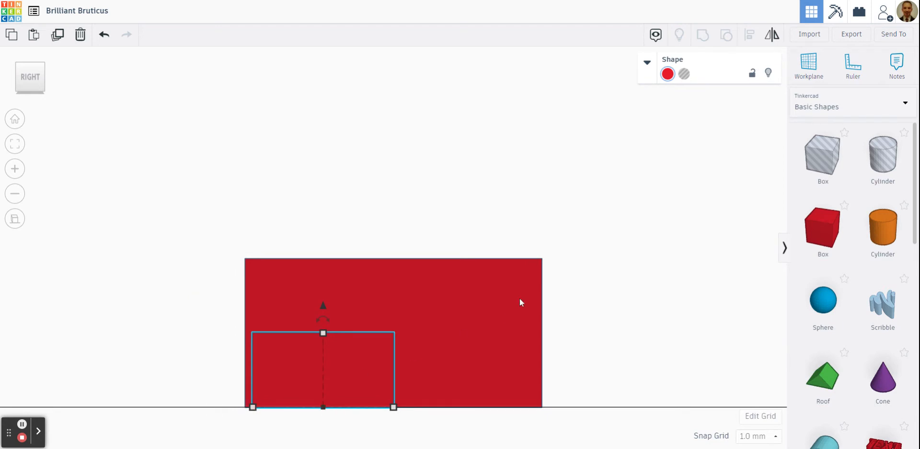
pyautogui.click(667, 74)
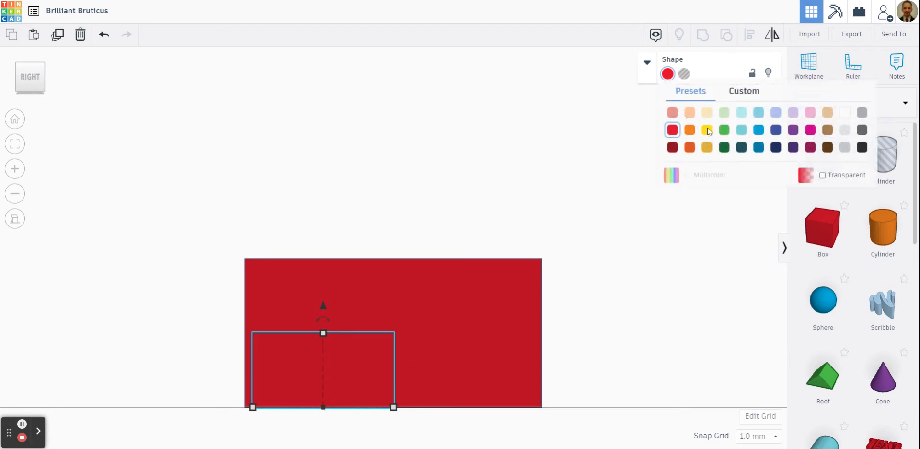
pyautogui.click(707, 130)
pyautogui.click(598, 261)
pyautogui.click(265, 389)
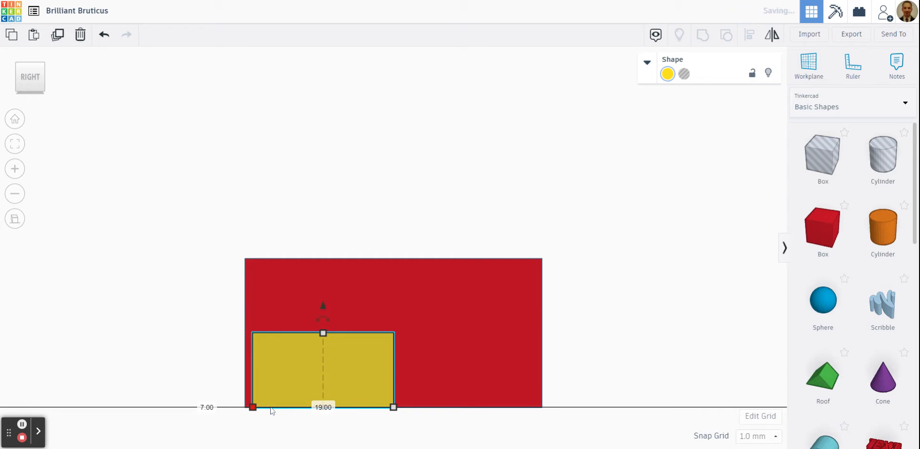
# Step: Shorten the yellow box's 19 mm side to 5 mm so it becomes a narrow door-shaped block
pyautogui.click(322, 420)
pyautogui.moveTo(151, 367); pyautogui.dragTo(185, 378, button='right')
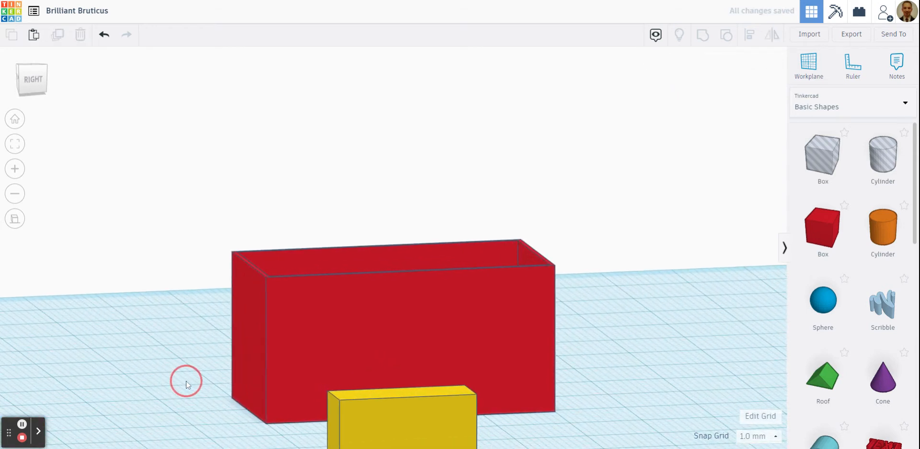
pyautogui.scroll(-2, 72, 107)
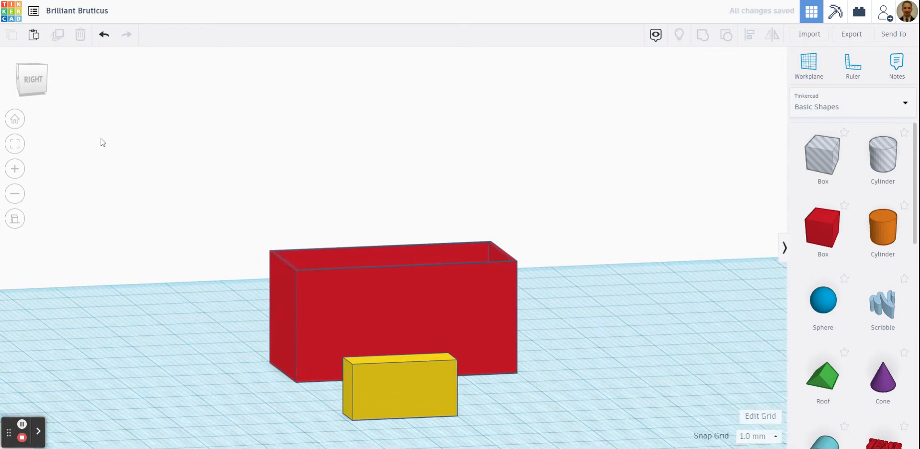
pyautogui.click(27, 67)
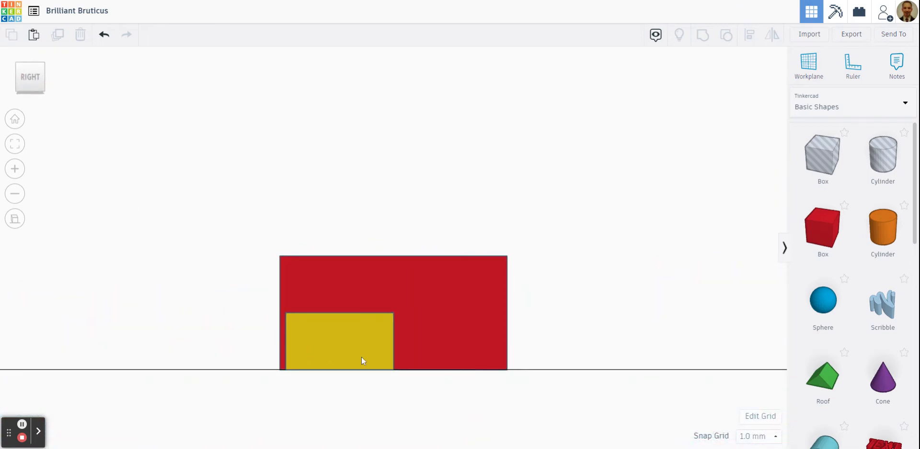
pyautogui.click(362, 356)
pyautogui.moveTo(337, 400); pyautogui.dragTo(444, 384, button='right')
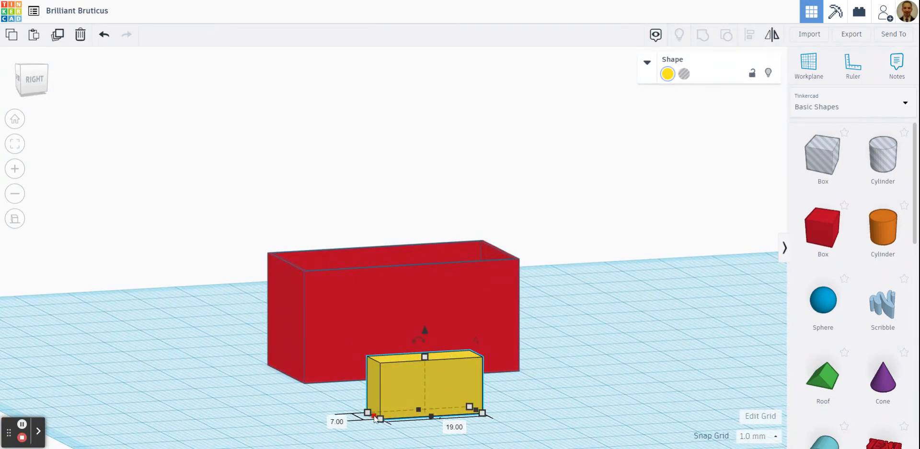
pyautogui.click(450, 423)
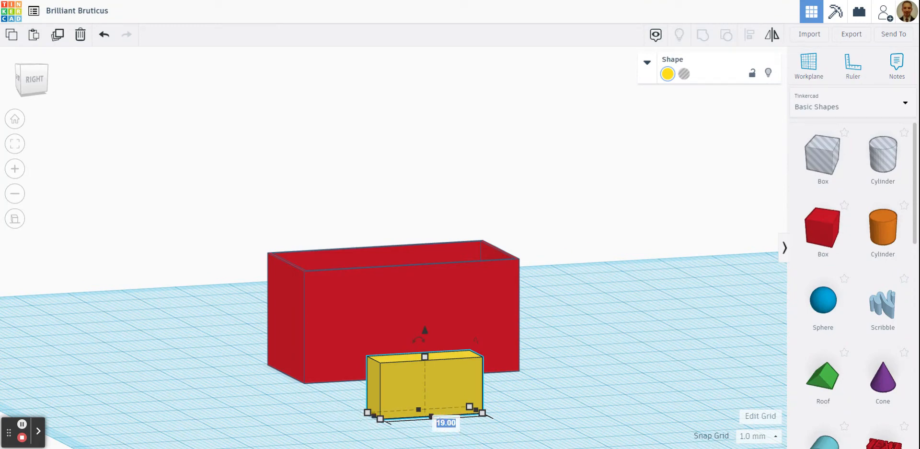
pyautogui.write('8')
pyautogui.press('Return')
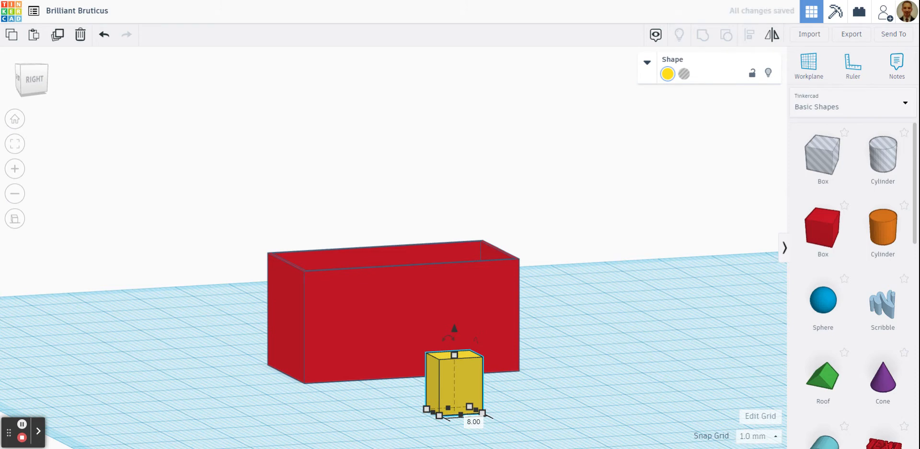
pyautogui.click(472, 422)
pyautogui.write('5')
pyautogui.press('Return')
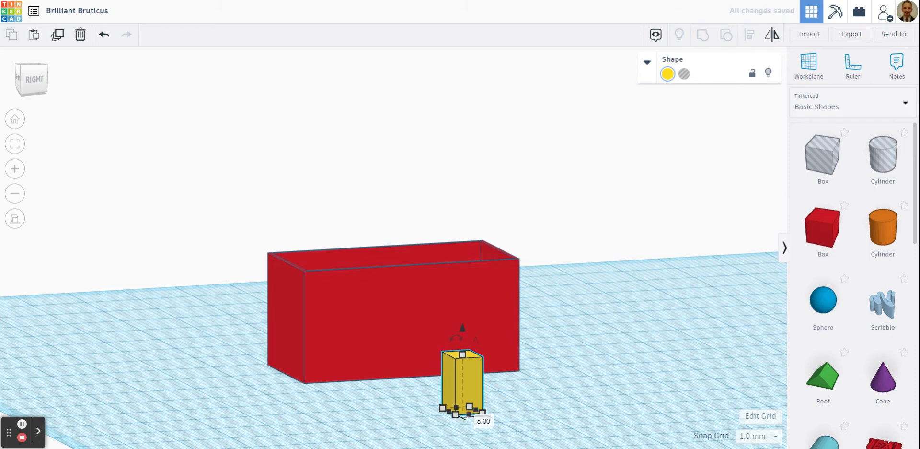
pyautogui.click(225, 385)
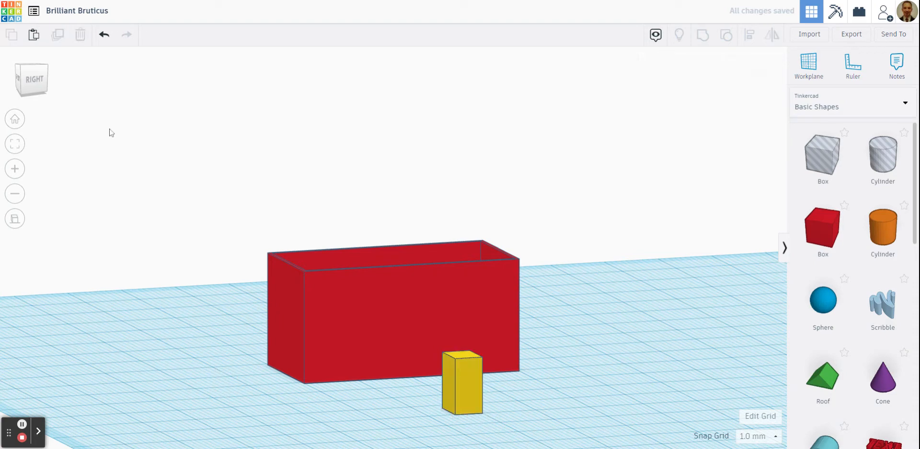
# Step: From the right view, raise the yellow box 2 mm above the workplane and lower it back to 0
pyautogui.click(33, 81)
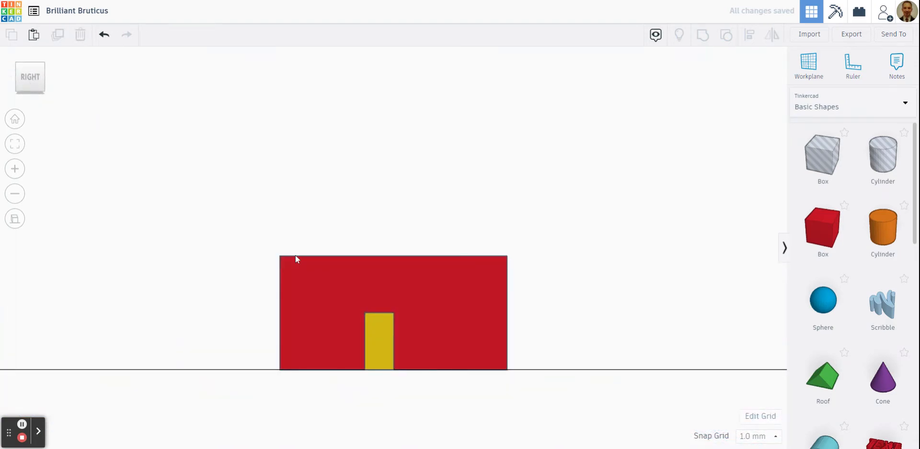
pyautogui.scroll(4, 390, 429)
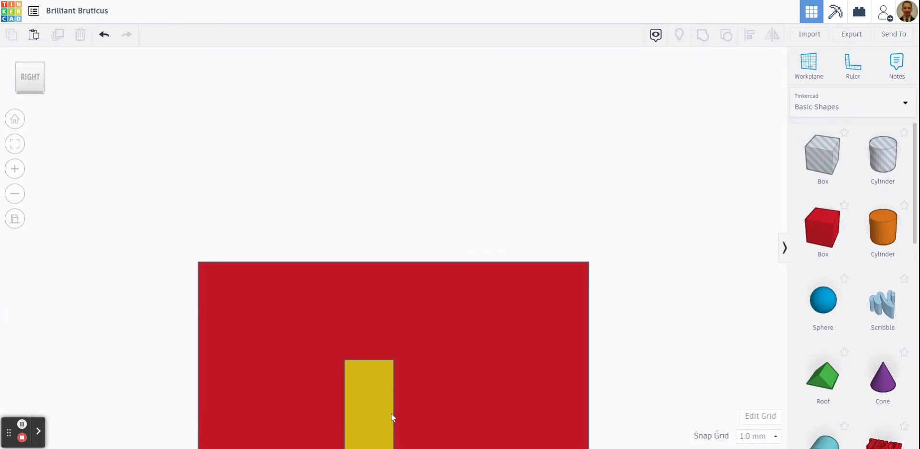
pyautogui.click(373, 373)
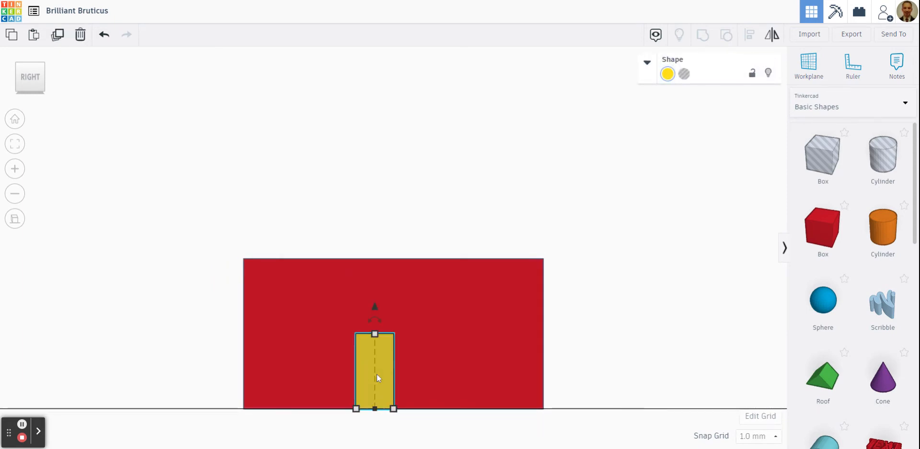
pyautogui.moveTo(375, 306); pyautogui.dragTo(374, 294)
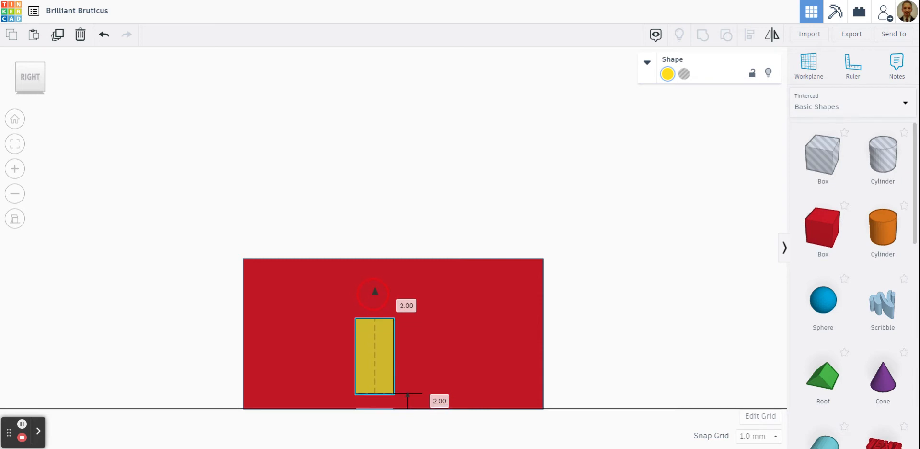
pyautogui.moveTo(374, 292); pyautogui.dragTo(375, 307)
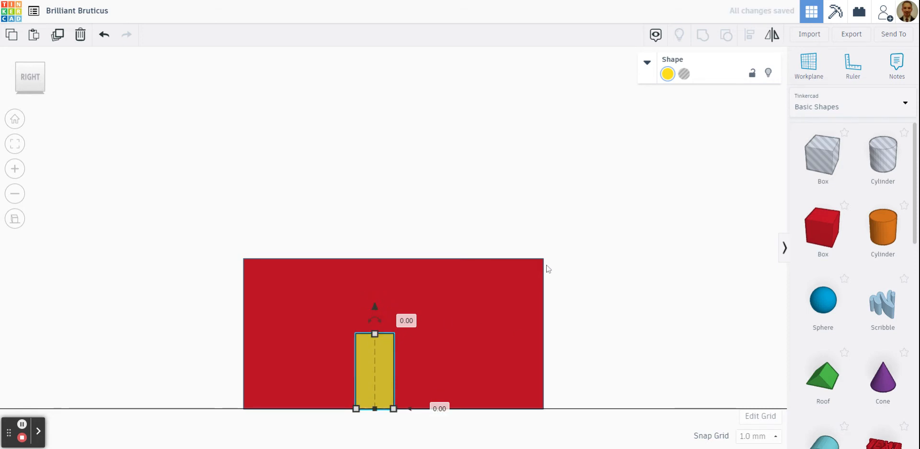
# Step: In the flat right view, slide the yellow box along the container's long wall towards its left end
pyautogui.moveTo(444, 193); pyautogui.dragTo(466, 203, button='right')
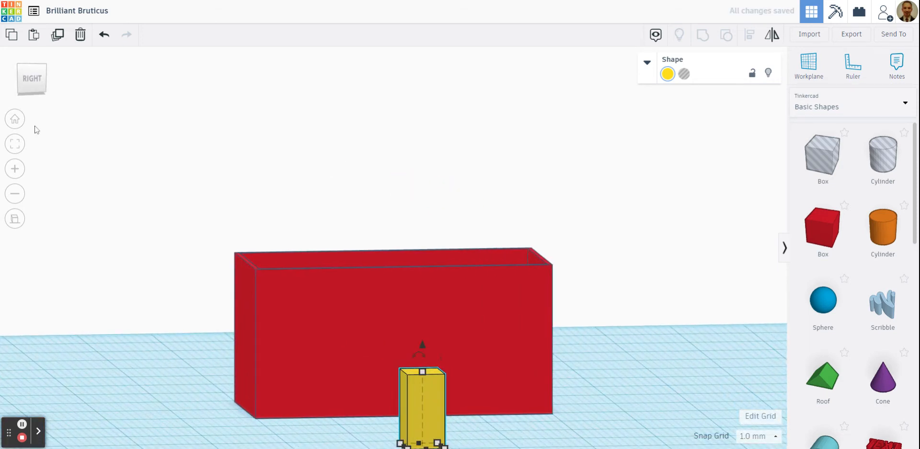
pyautogui.click(26, 85)
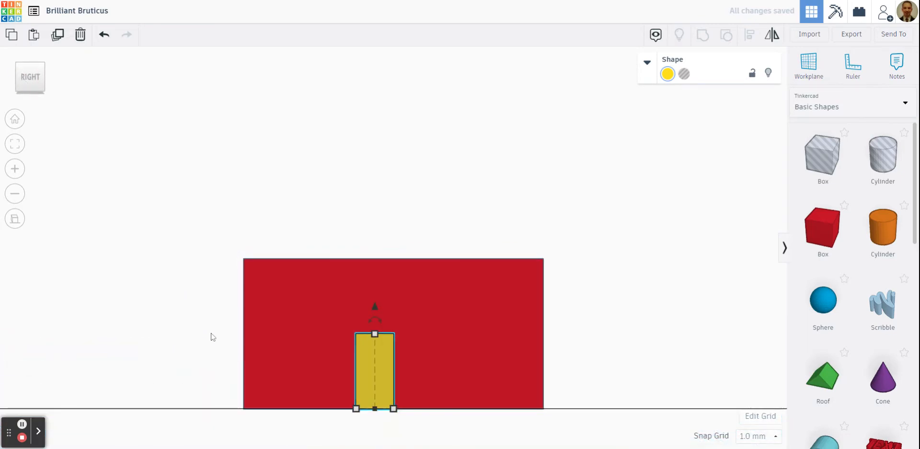
pyautogui.press('Left')
pyautogui.press('Left')
pyautogui.press('Left')
pyautogui.press('Left')
pyautogui.press('Left')
pyautogui.press('Left')
pyautogui.press('Left')
pyautogui.press('Left')
pyautogui.press('Left')
pyautogui.press('Left')
pyautogui.press('Left')
pyautogui.press('Left')
pyautogui.press('Left')
pyautogui.press('Left')
pyautogui.press('Left')
pyautogui.press('Left')
pyautogui.press('Left')
pyautogui.press('Left')
pyautogui.press('Left')
pyautogui.press('Left')
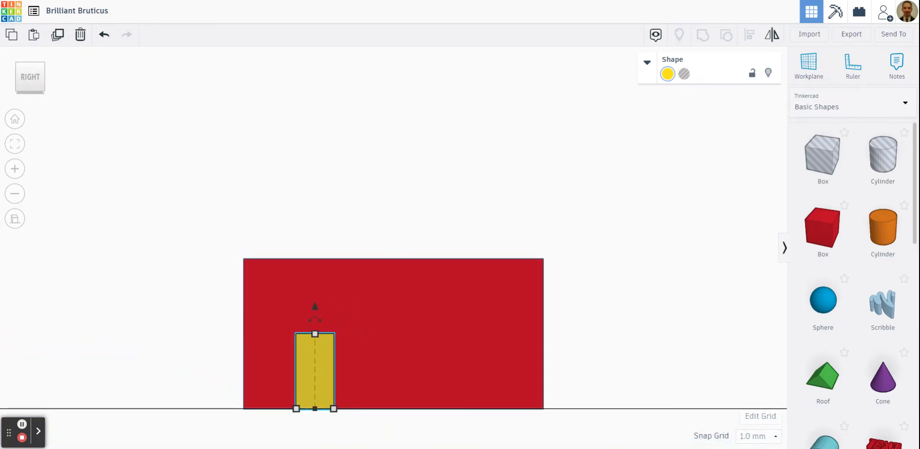
pyautogui.press('Right')
pyautogui.press('Right')
pyautogui.moveTo(315, 369)
pyautogui.mouseDown()
pyautogui.moveTo(412, 369)
pyautogui.moveTo(307, 369)
pyautogui.mouseUp()
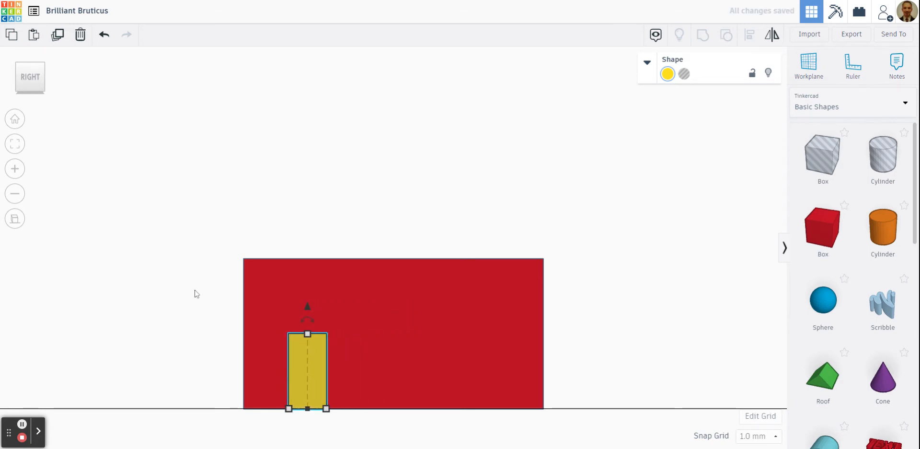
# Step: From the front view, move the yellow box against the red container so it passes partway through the long side wall
pyautogui.click(156, 286)
pyautogui.moveTo(156, 285); pyautogui.dragTo(184, 300, button='right')
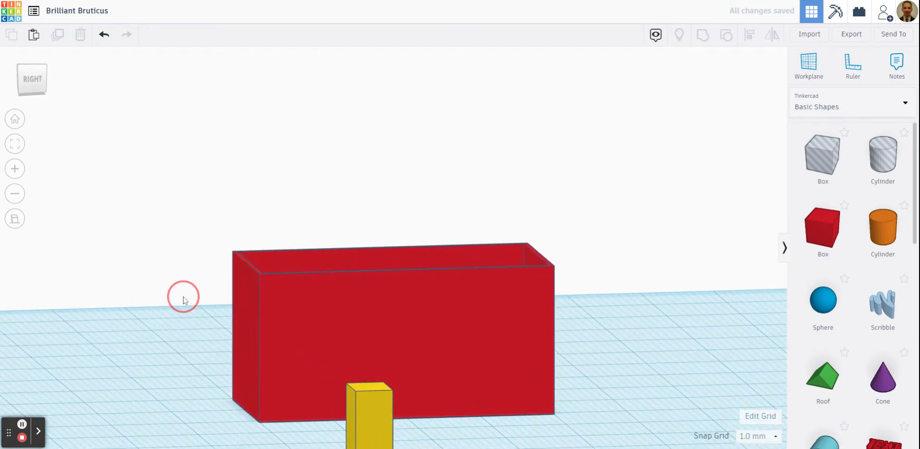
pyautogui.moveTo(149, 192); pyautogui.dragTo(201, 186, button='right')
pyautogui.click(22, 80)
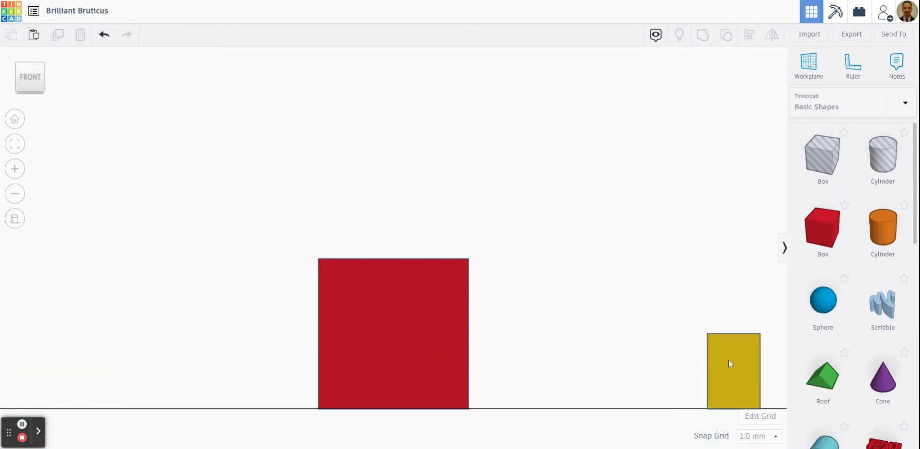
pyautogui.click(729, 360)
pyautogui.moveTo(728, 362); pyautogui.dragTo(467, 362)
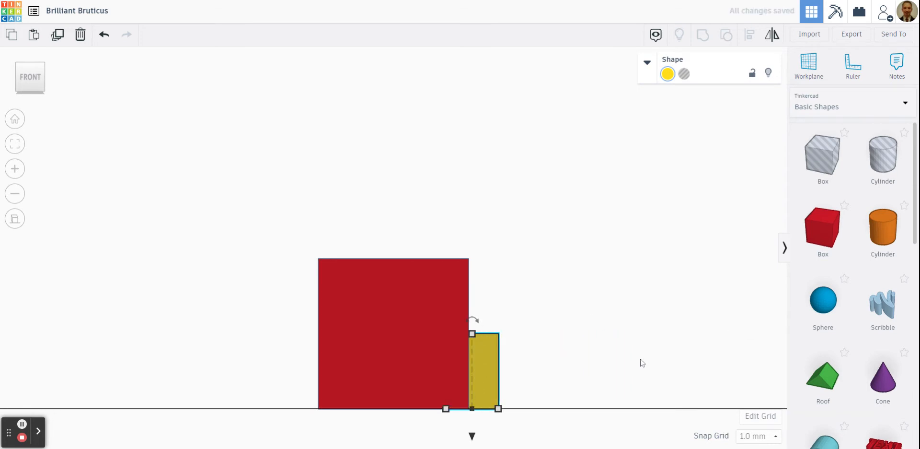
# Step: Turn the small yellow box into a hole
pyautogui.moveTo(640, 361); pyautogui.dragTo(524, 386, button='right')
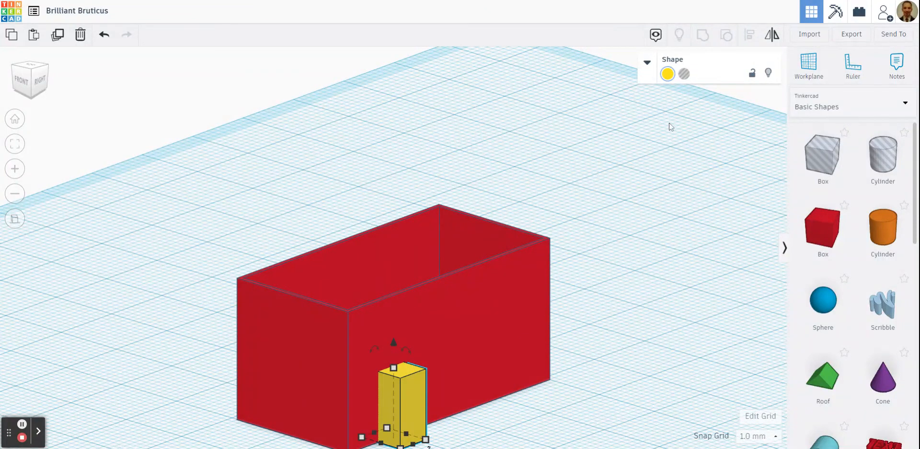
pyautogui.click(684, 75)
pyautogui.click(652, 236)
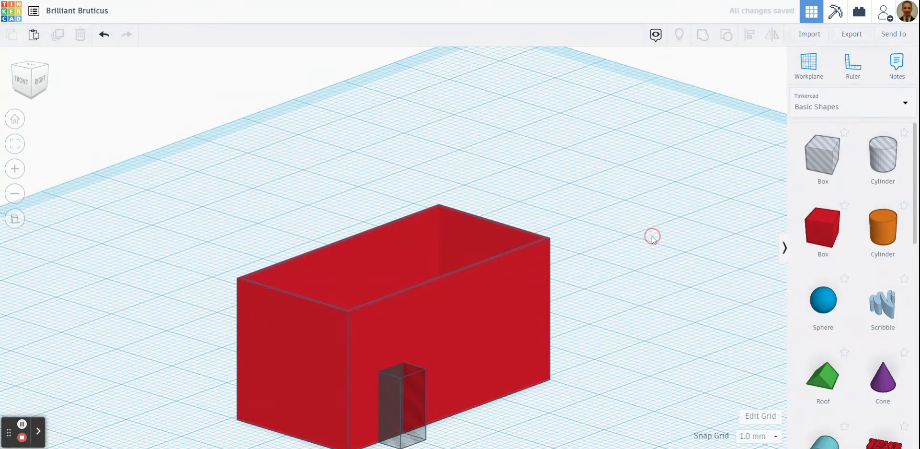
# Step: Group the container with the small hole box to cut a floor-level doorway, inspect it, and undo the grouping
pyautogui.scroll(-1, 654, 239)
pyautogui.scroll(-1, 654, 240)
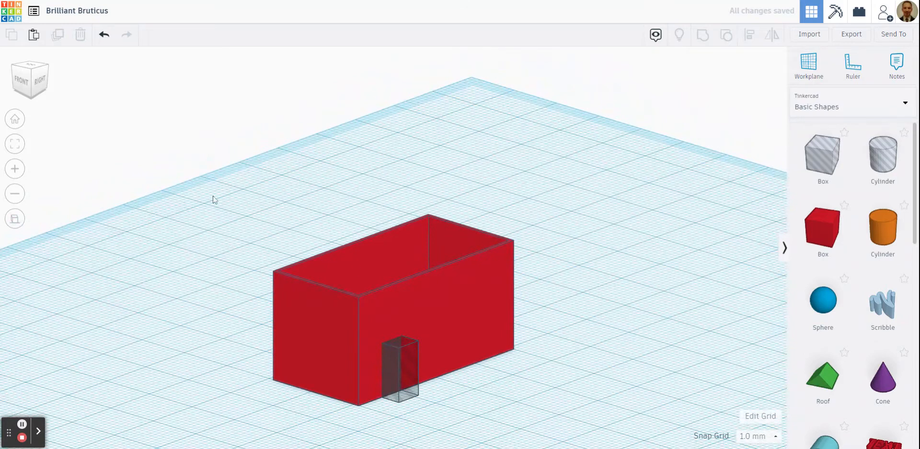
pyautogui.moveTo(213, 196); pyautogui.dragTo(615, 429)
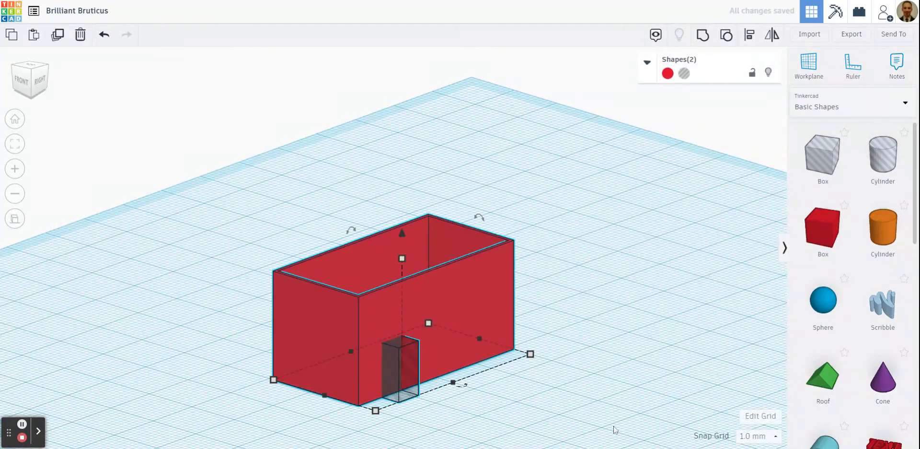
pyautogui.click(702, 36)
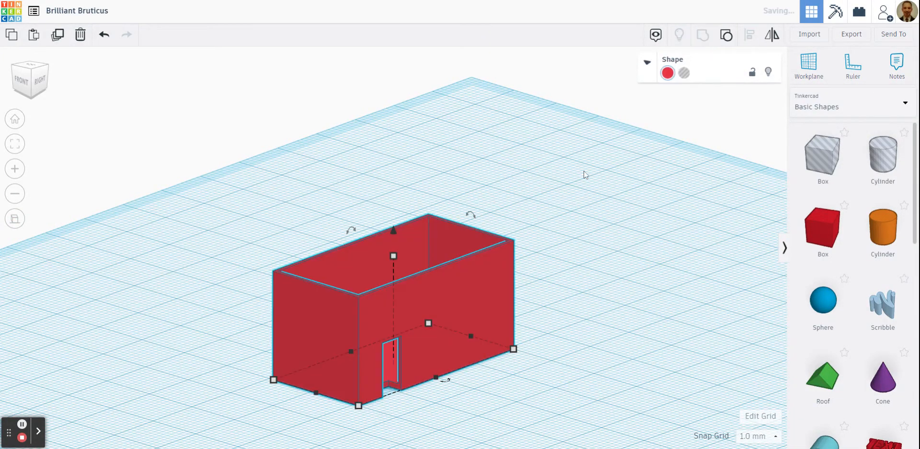
pyautogui.click(587, 192)
pyautogui.moveTo(589, 204); pyautogui.dragTo(364, 140, button='right')
pyautogui.click(104, 35)
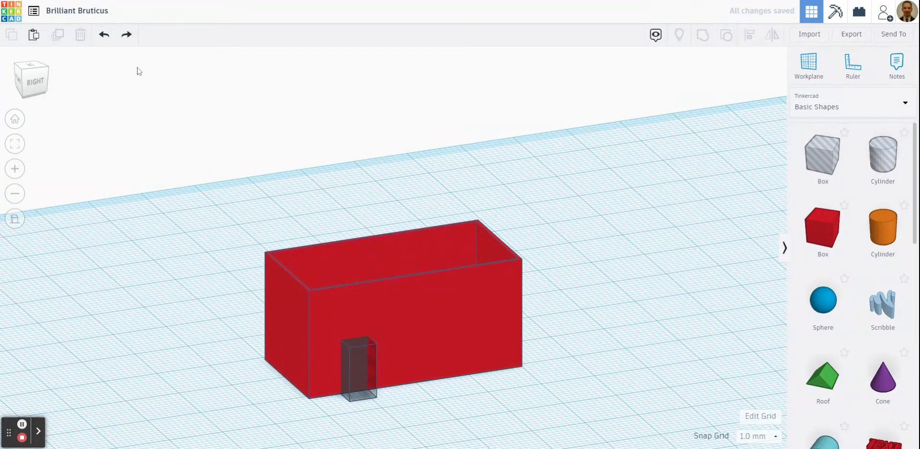
# Step: From the right view, raise the small hole box slightly so its bottom sits above the container's floor
pyautogui.click(33, 81)
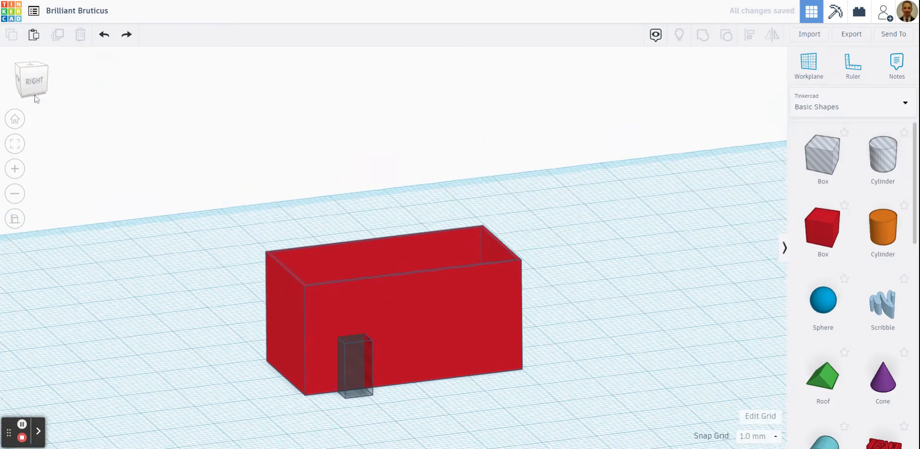
pyautogui.scroll(2, 187, 352)
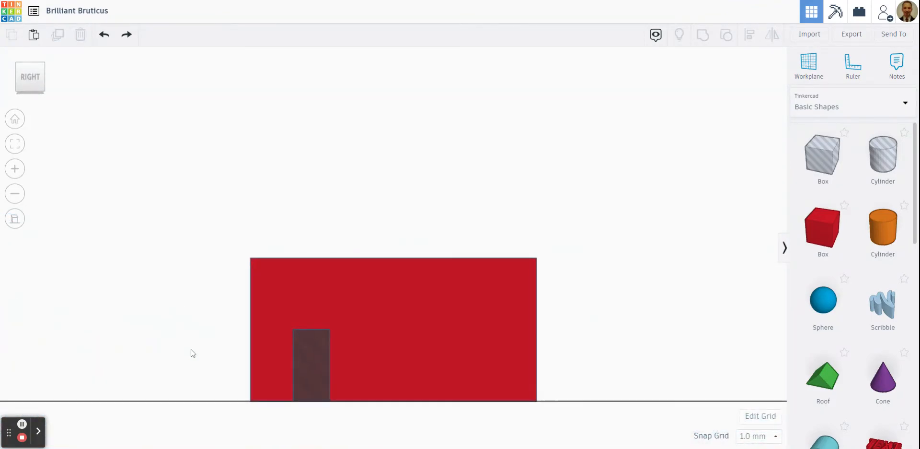
pyautogui.click(313, 382)
pyautogui.moveTo(313, 303); pyautogui.dragTo(313, 291)
pyautogui.click(103, 312)
# Step: Group the container with the raised hole box to cut the door opening, and inspect the result from several angles
pyautogui.moveTo(107, 302); pyautogui.dragTo(174, 336, button='right')
pyautogui.scroll(-2, 174, 337)
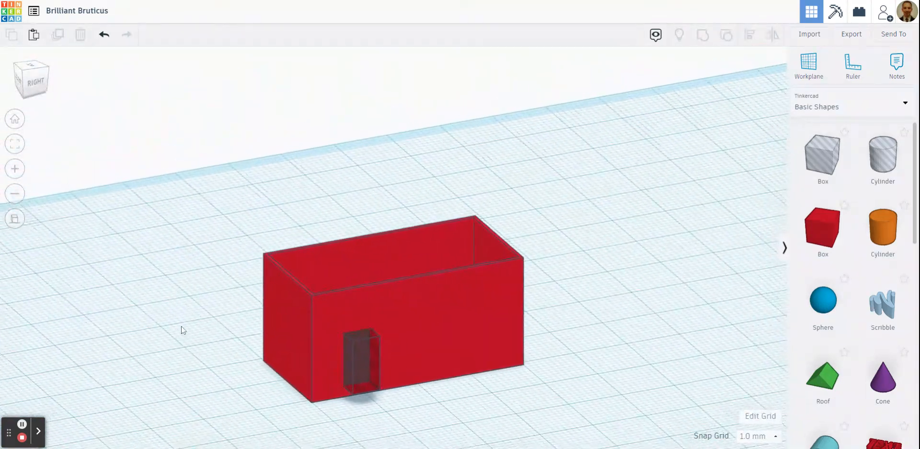
pyautogui.moveTo(205, 216); pyautogui.dragTo(611, 420)
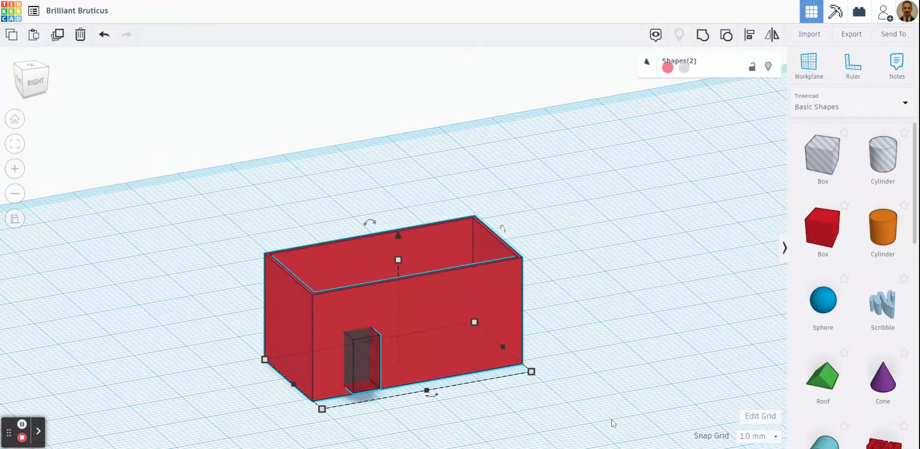
pyautogui.click(702, 34)
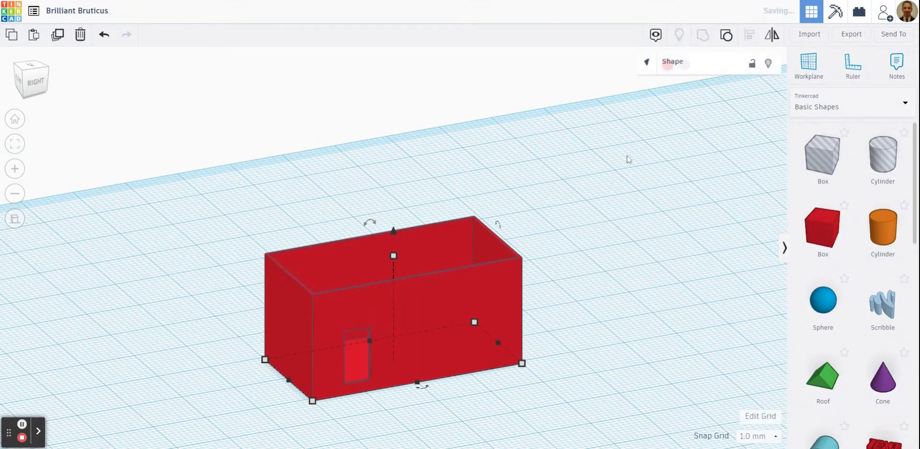
pyautogui.click(610, 157)
pyautogui.moveTo(355, 429); pyautogui.dragTo(307, 446, button='right')
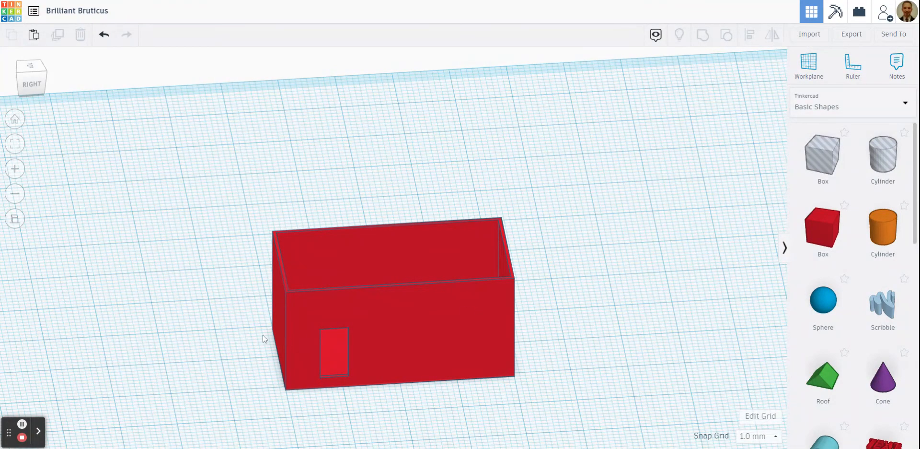
pyautogui.moveTo(574, 342); pyautogui.dragTo(356, 391, button='right')
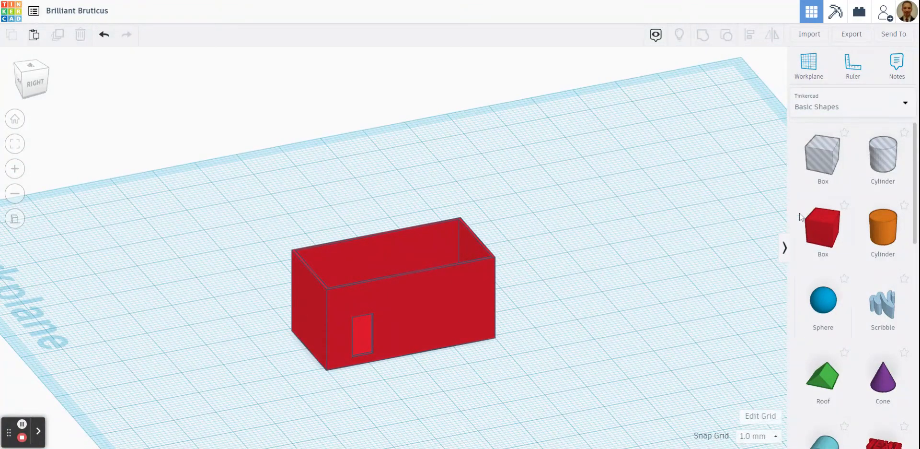
# Step: Add a roof shape beside the red box and raise it well above the workplane
pyautogui.moveTo(828, 382); pyautogui.dragTo(627, 323)
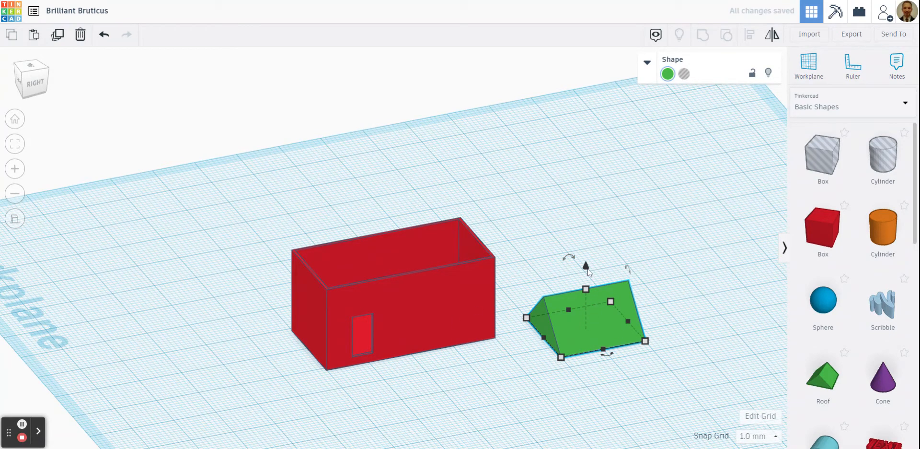
pyautogui.moveTo(587, 270); pyautogui.dragTo(560, 317)
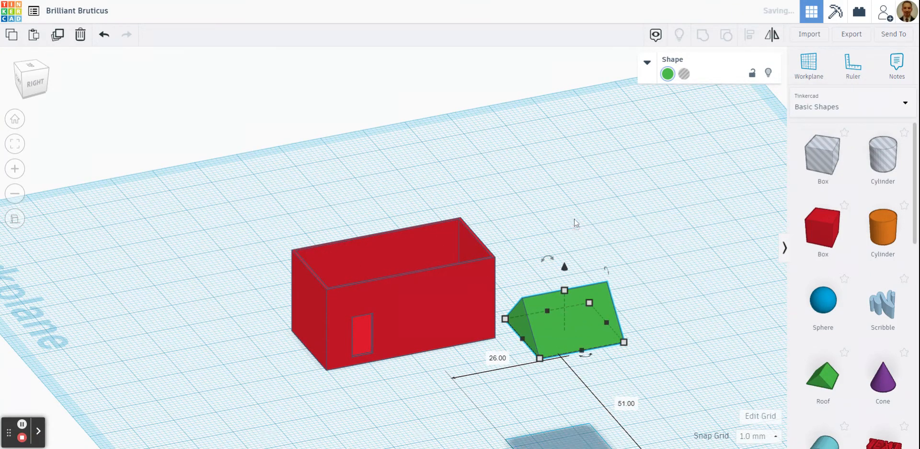
pyautogui.click(567, 208)
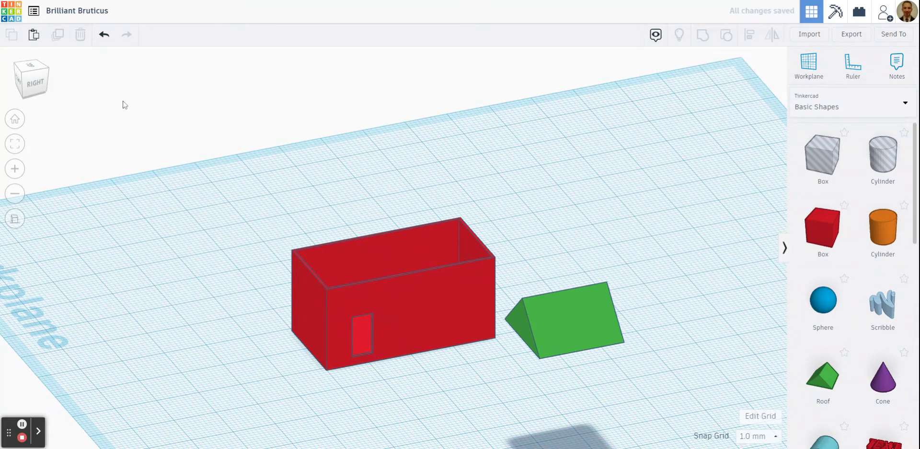
# Step: From the top view, shift the roof over the red box until it lines up with both long walls
pyautogui.click(32, 67)
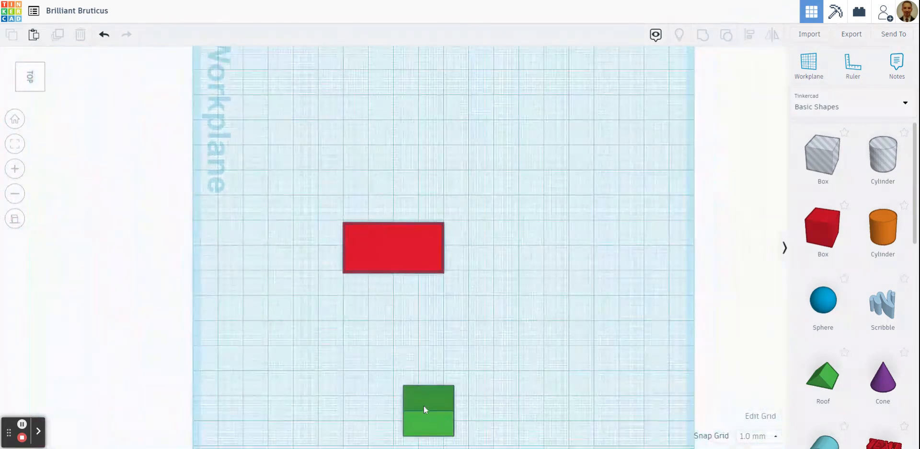
pyautogui.click(424, 408)
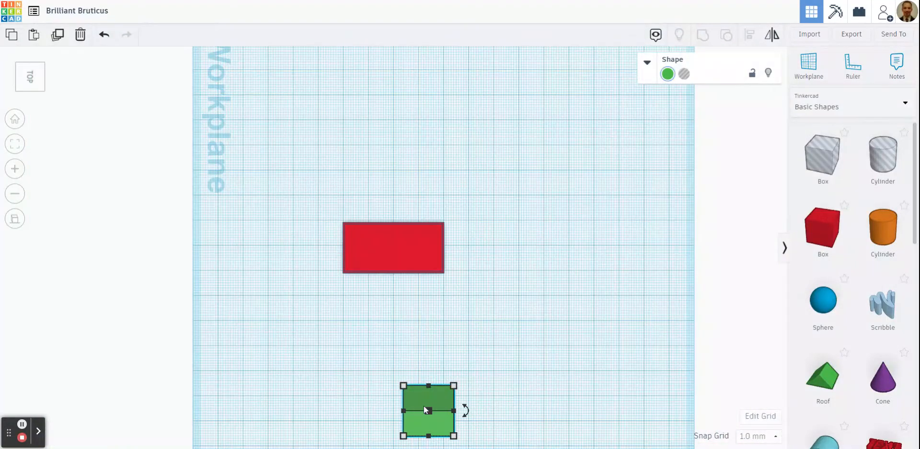
pyautogui.press('Up')
pyautogui.press('Up')
pyautogui.press('Up')
pyautogui.press('Up')
pyautogui.press('Up')
pyautogui.press('Up')
pyautogui.press('Up')
pyautogui.press('Up')
pyautogui.press('Up')
pyautogui.press('Up')
pyautogui.press('Up')
pyautogui.press('Up')
pyautogui.press('Up')
pyautogui.press('Up')
pyautogui.press('Up')
pyautogui.press('Up')
pyautogui.press('Up')
pyautogui.press('Up')
pyautogui.press('Up')
pyautogui.press('Up')
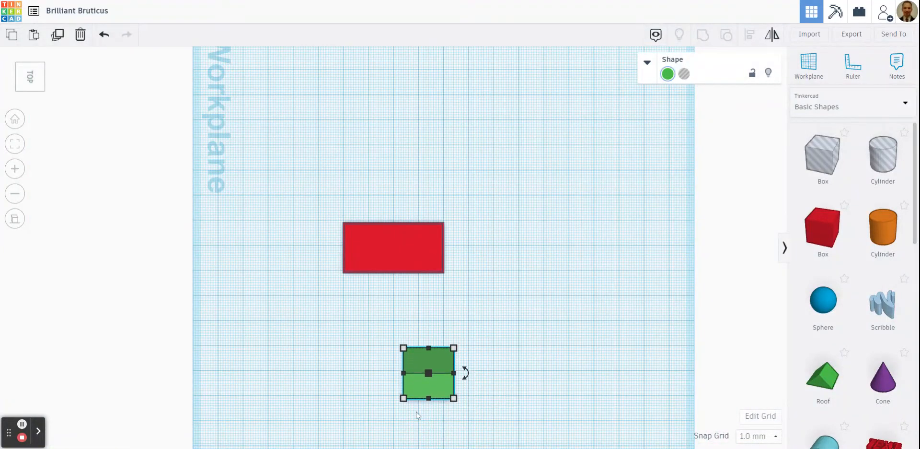
pyautogui.press('Up')
pyautogui.press('Up')
pyautogui.press('Up')
pyautogui.press('Up')
pyautogui.press('Up')
pyautogui.press('Up')
pyautogui.press('Up')
pyautogui.press('Up')
pyautogui.press('Up')
pyautogui.press('Up')
pyautogui.press('Up')
pyautogui.press('Up')
pyautogui.press('Up')
pyautogui.press('Up')
pyautogui.press('Up')
pyautogui.press('Up')
pyautogui.press('Up')
pyautogui.press('Up')
pyautogui.press('Up')
pyautogui.press('Up')
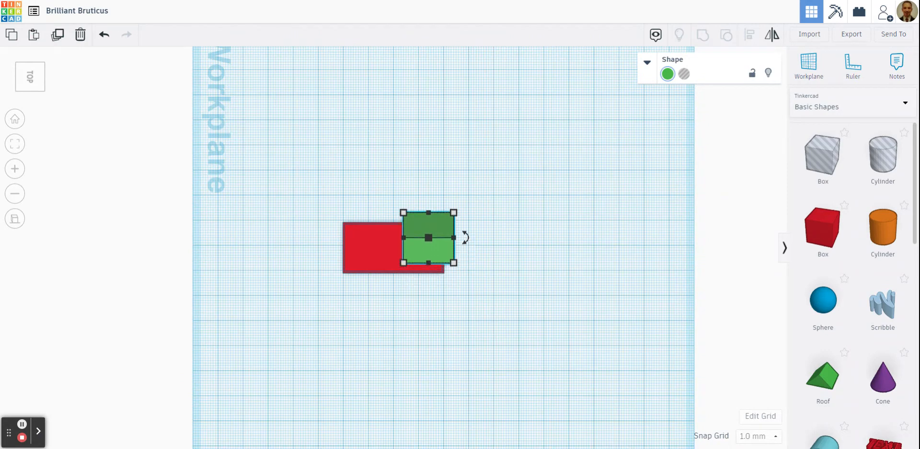
pyautogui.press('Down')
pyautogui.press('Down')
pyautogui.press('Down')
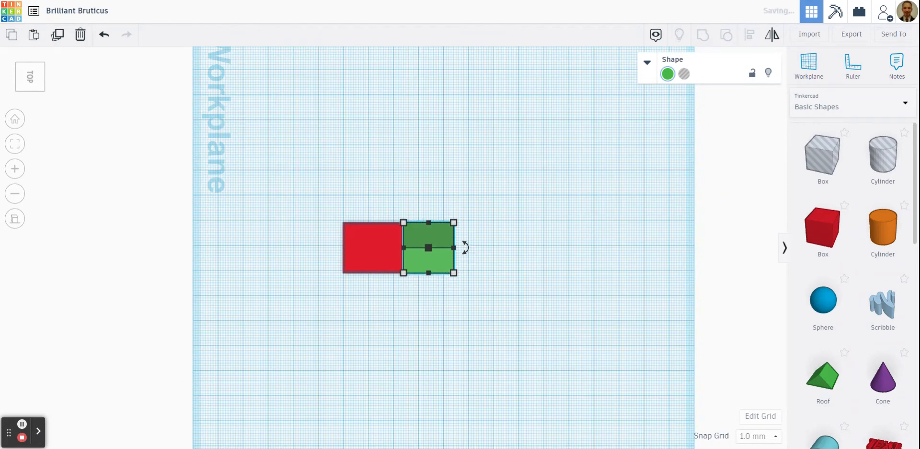
# Step: Move the roof 4 mm to line up with the box's short end, and stretch it to 40 mm long to cover the box
pyautogui.scroll(4, 438, 243)
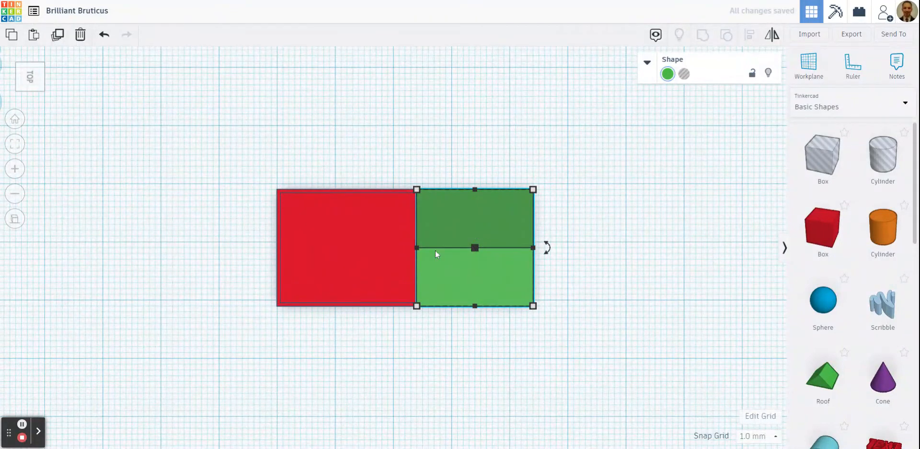
pyautogui.moveTo(488, 271); pyautogui.dragTo(463, 271)
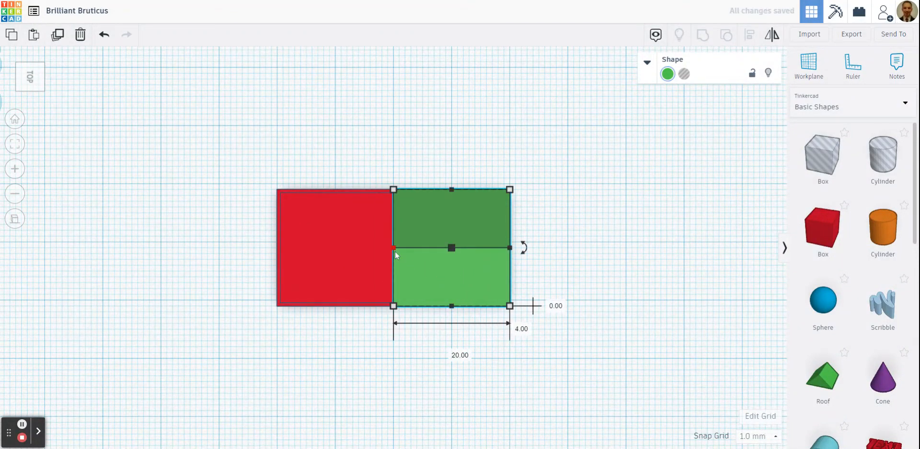
pyautogui.moveTo(393, 248); pyautogui.dragTo(276, 248)
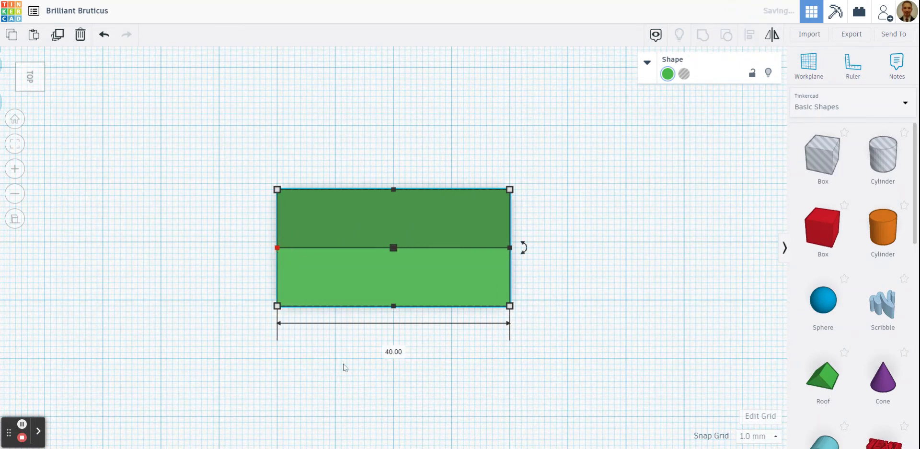
pyautogui.click(363, 390)
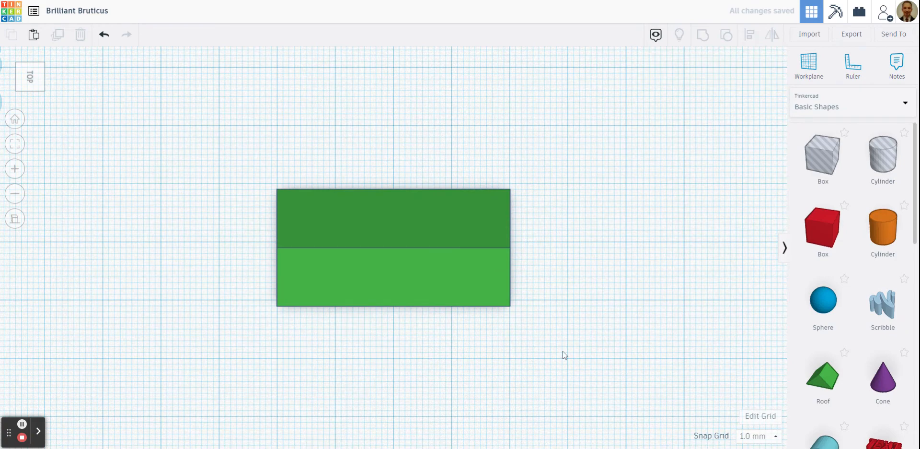
# Step: From the right view, lower the roof until it rests on the top edge of the red box
pyautogui.moveTo(564, 355); pyautogui.dragTo(594, 264, button='right')
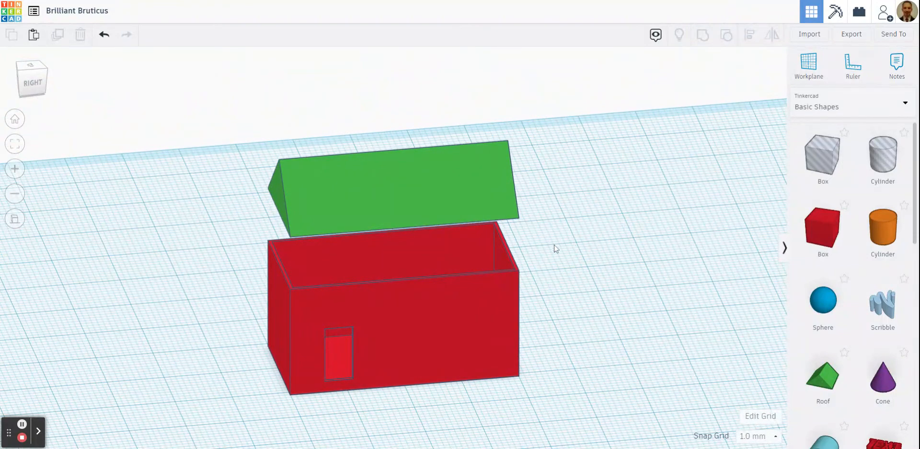
pyautogui.click(39, 89)
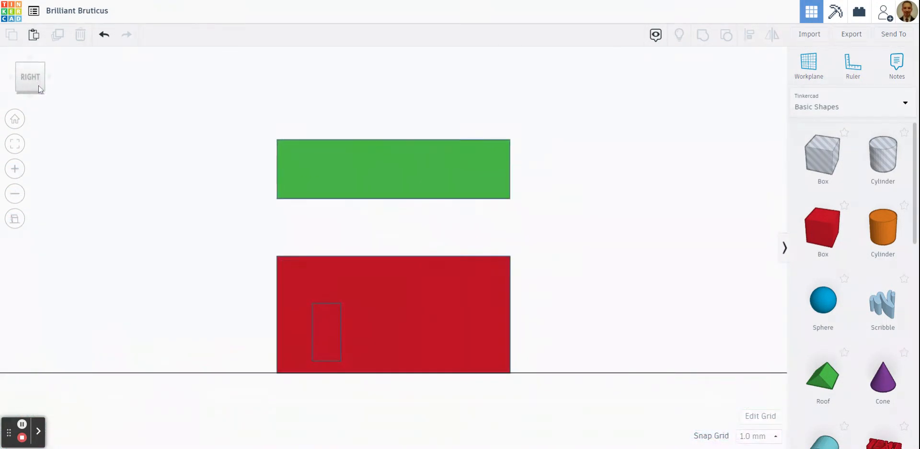
pyautogui.click(396, 180)
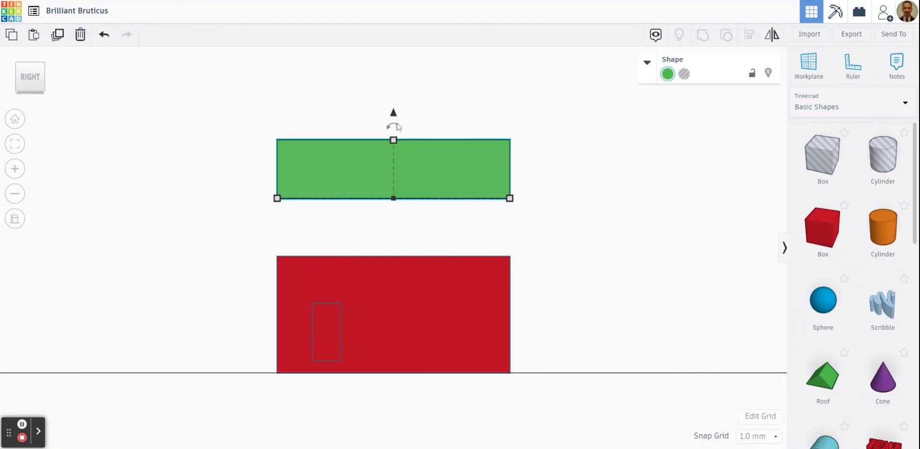
pyautogui.moveTo(394, 115); pyautogui.dragTo(395, 172)
pyautogui.click(423, 192)
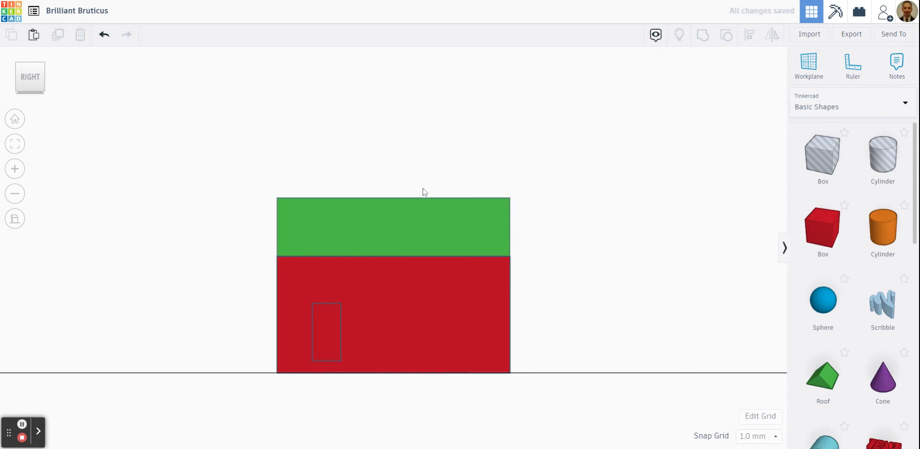
# Step: Increase the roof's height to 14 mm and inspect the house at an angle
pyautogui.click(400, 211)
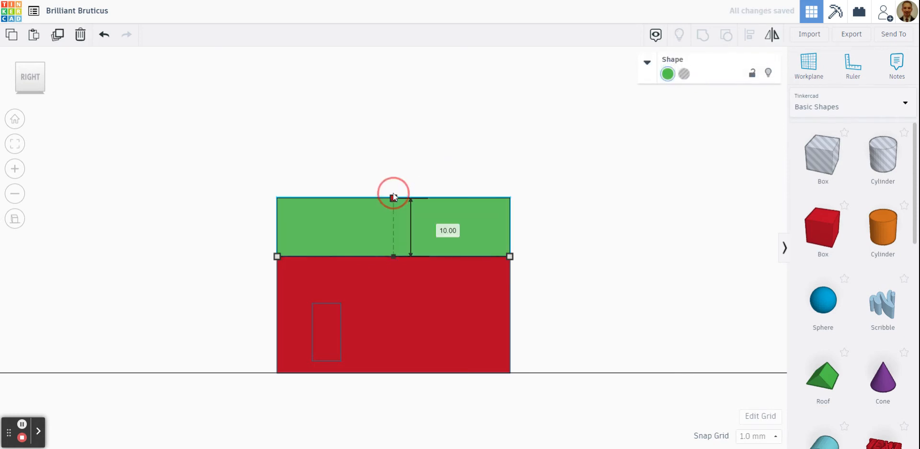
pyautogui.moveTo(393, 197); pyautogui.dragTo(393, 174)
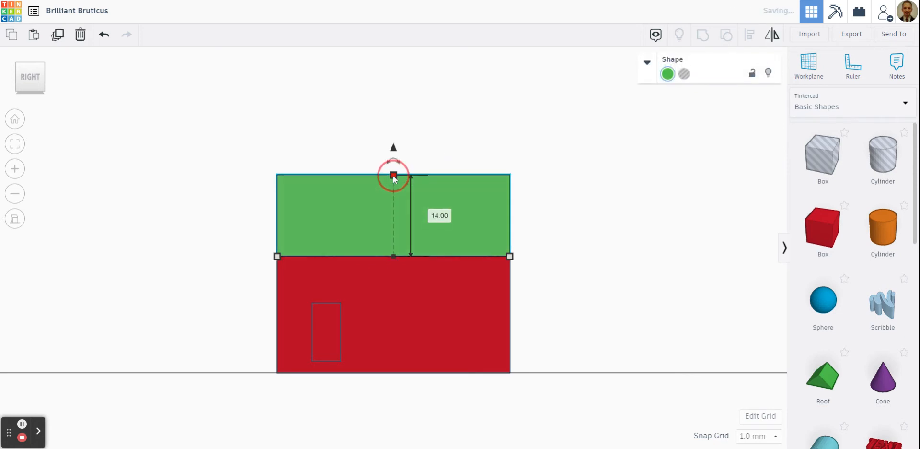
pyautogui.click(622, 239)
pyautogui.moveTo(589, 263); pyautogui.dragTo(690, 287, button='right')
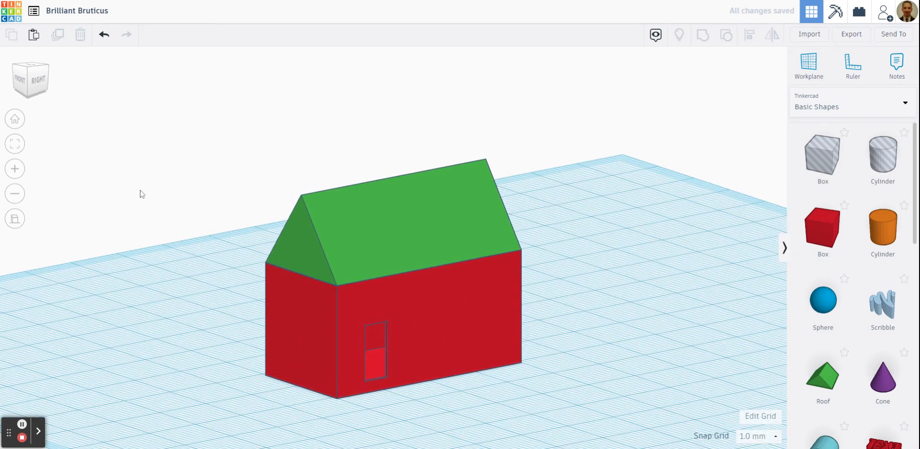
pyautogui.scroll(-2, 141, 194)
pyautogui.moveTo(189, 256); pyautogui.dragTo(177, 284, button='right')
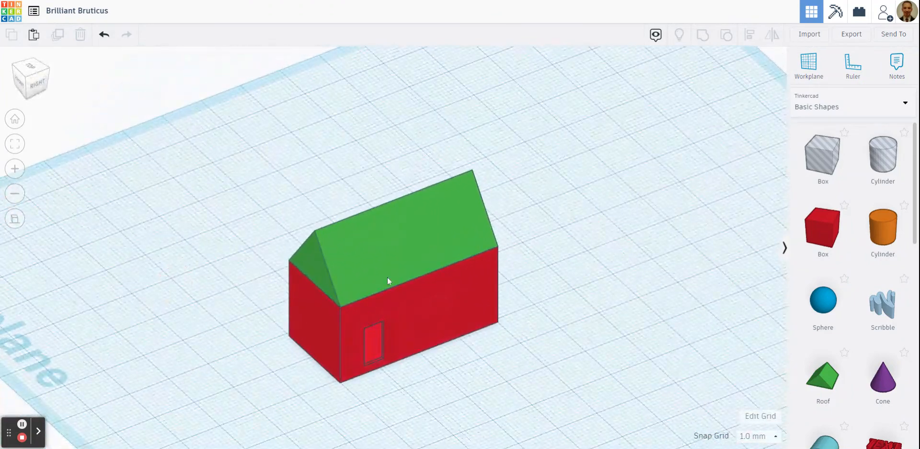
pyautogui.click(403, 250)
pyautogui.moveTo(394, 182)
pyautogui.mouseDown()
pyautogui.moveTo(393, 137)
pyautogui.moveTo(393, 183)
pyautogui.mouseUp()
pyautogui.click(546, 185)
# Step: Add a solid cylinder and move it clear of the house, beyond the end wall farther from the door
pyautogui.click(38, 91)
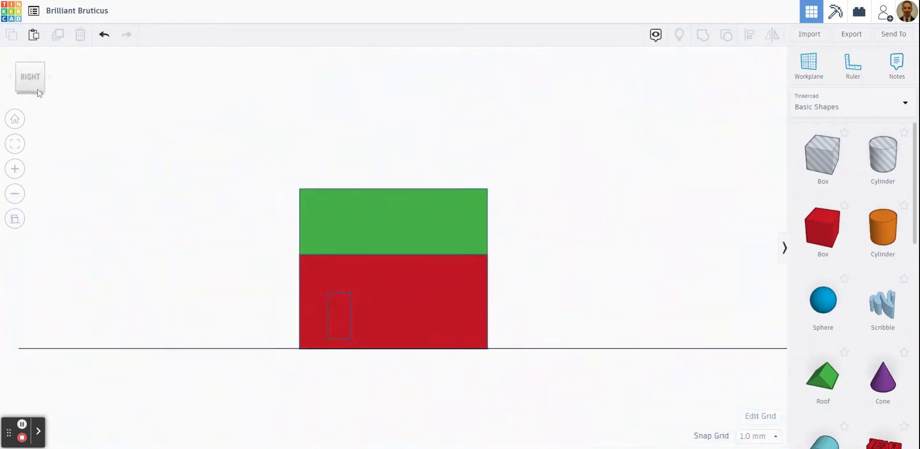
pyautogui.scroll(2, 396, 316)
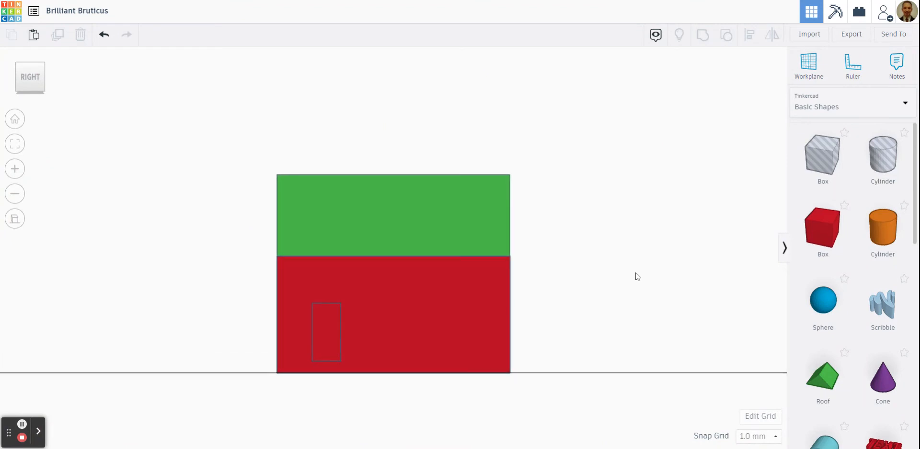
pyautogui.click(886, 239)
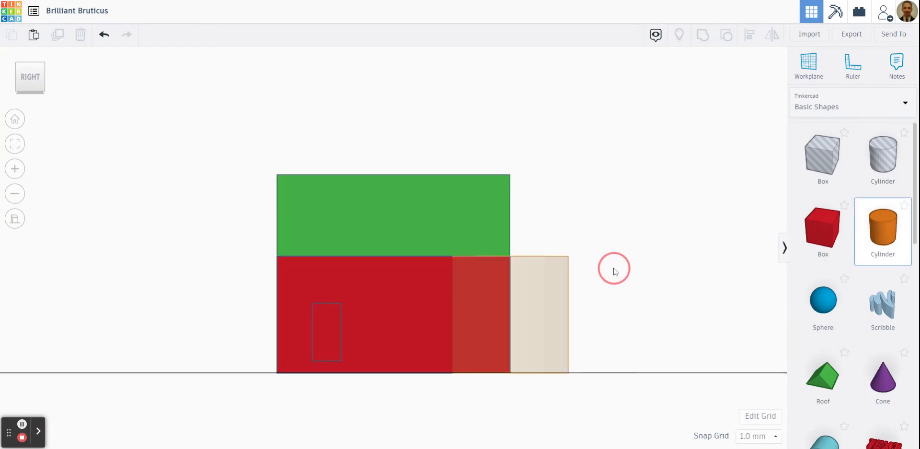
pyautogui.click(695, 265)
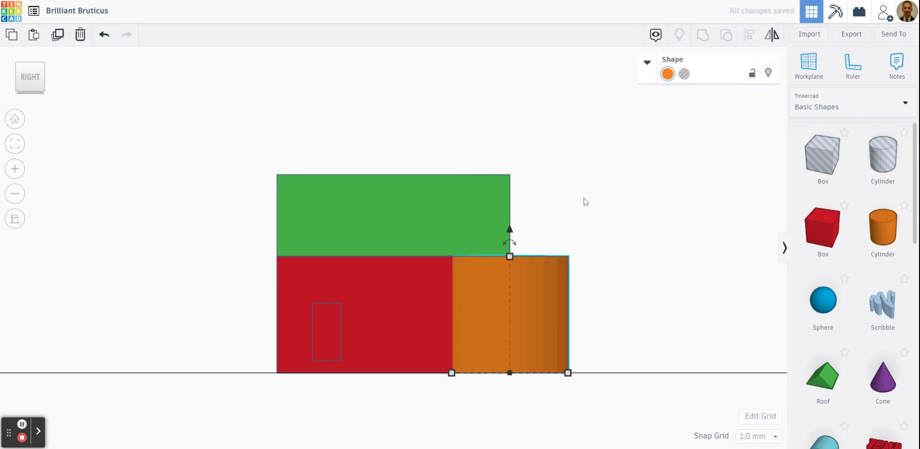
pyautogui.moveTo(584, 201); pyautogui.dragTo(563, 313, button='right')
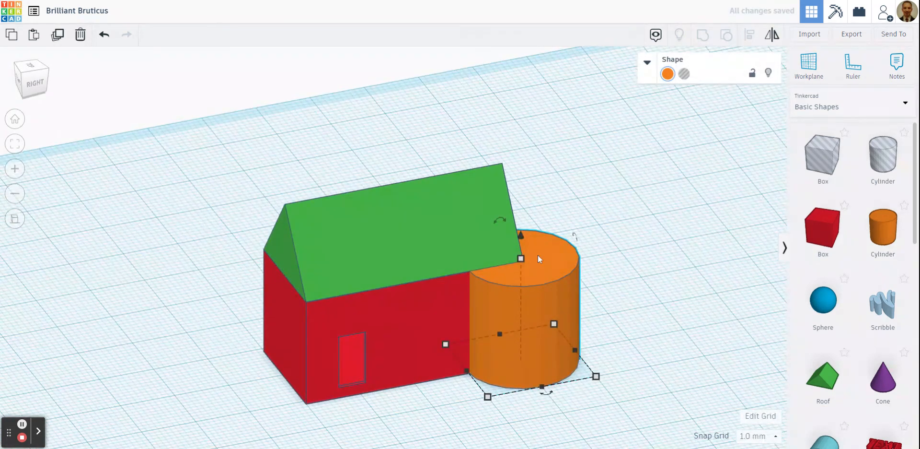
pyautogui.moveTo(538, 259); pyautogui.dragTo(649, 228)
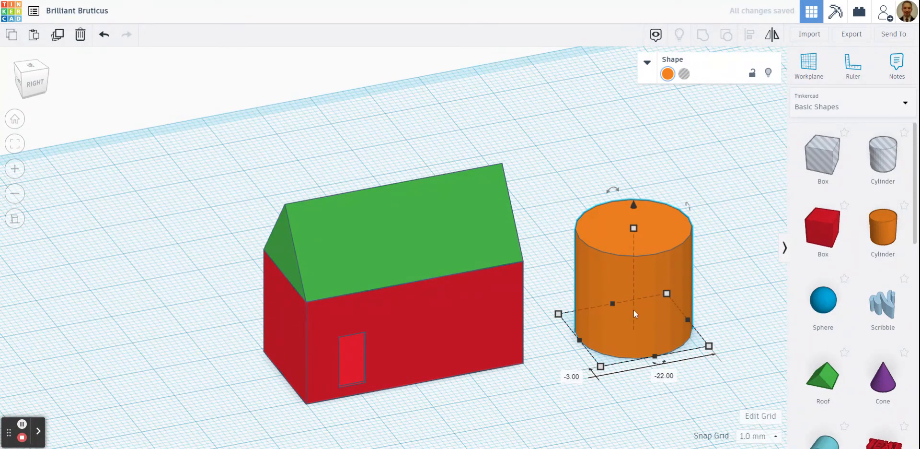
# Step: Rotate the cylinder 90° so it lies on its side with a round face parallel to the door wall
pyautogui.moveTo(612, 191)
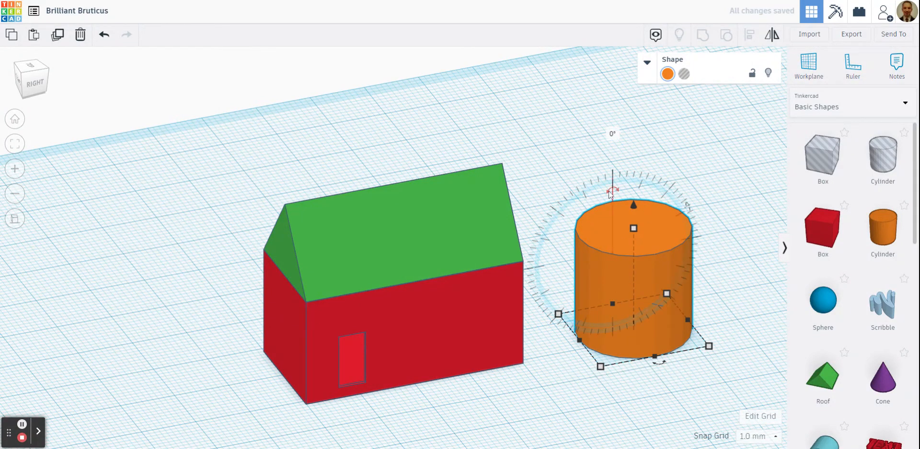
pyautogui.moveTo(690, 211)
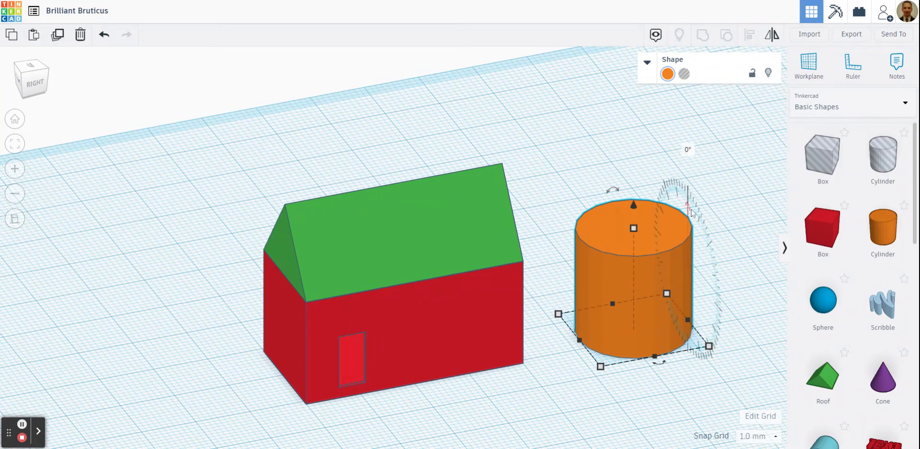
pyautogui.moveTo(691, 211); pyautogui.dragTo(724, 290)
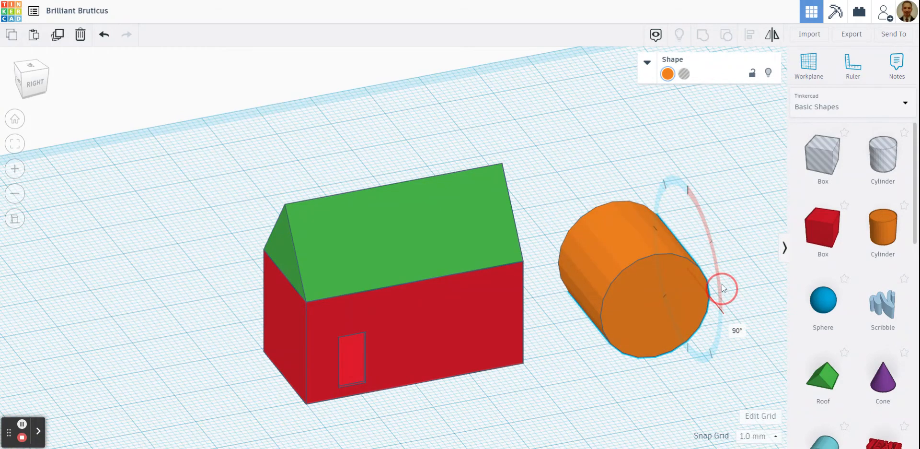
pyautogui.moveTo(722, 288); pyautogui.dragTo(732, 315)
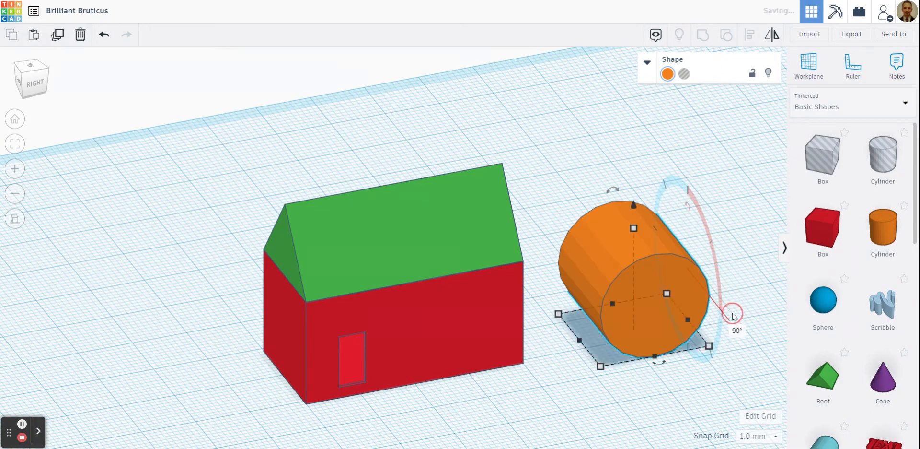
# Step: Smooth the cylinder by setting its number of sides to 64, and collapse its shape settings
pyautogui.click(650, 65)
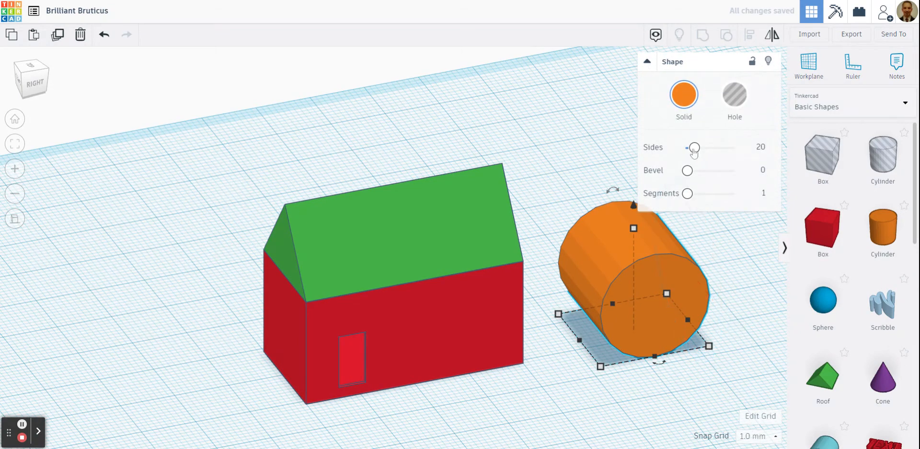
pyautogui.moveTo(693, 148); pyautogui.dragTo(754, 160)
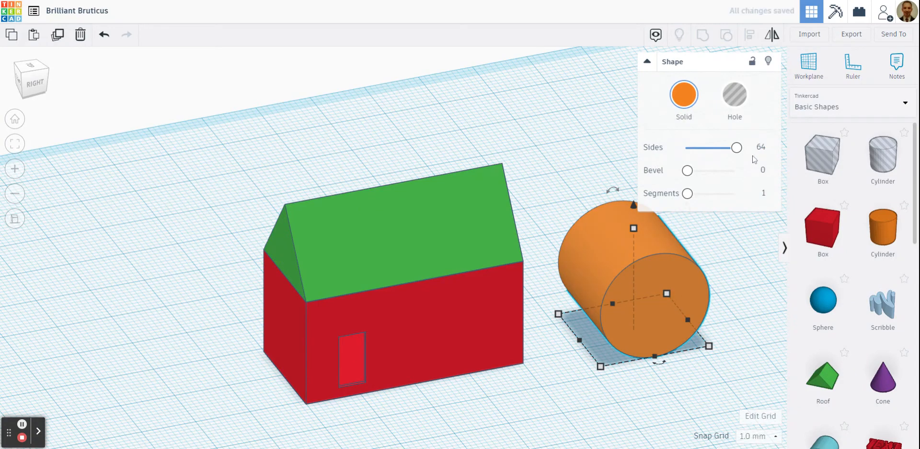
pyautogui.click(726, 242)
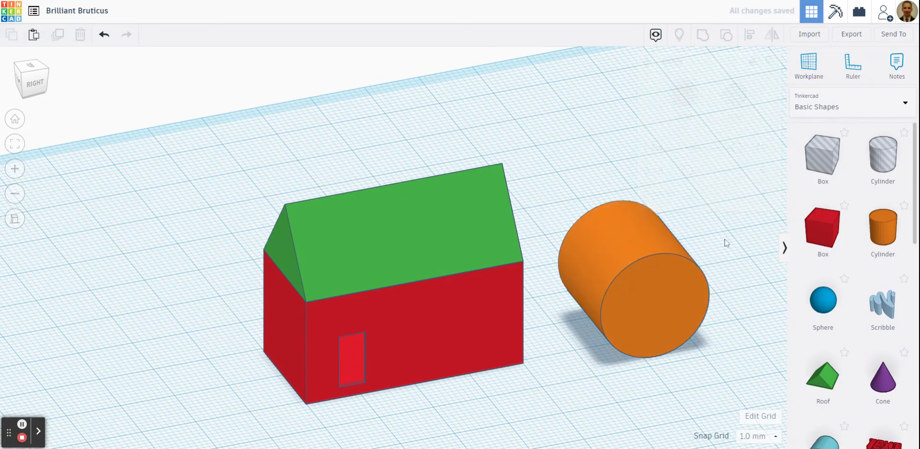
pyautogui.click(671, 277)
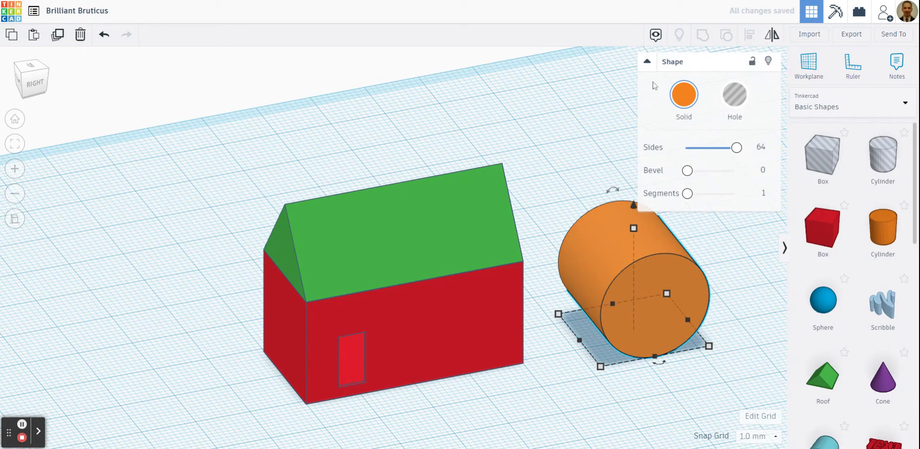
pyautogui.click(647, 61)
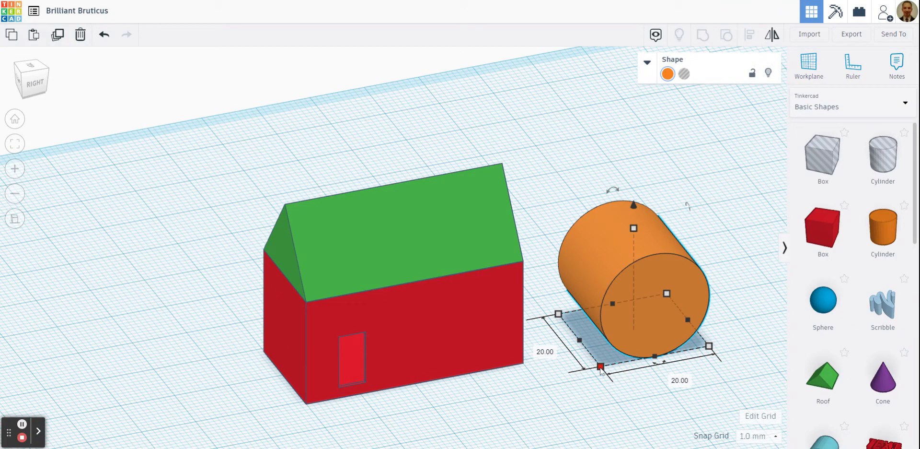
# Step: Scale the cylinder down from its corner to about 6 mm in diameter
pyautogui.moveTo(600, 367); pyautogui.dragTo(643, 313)
pyautogui.click(603, 353)
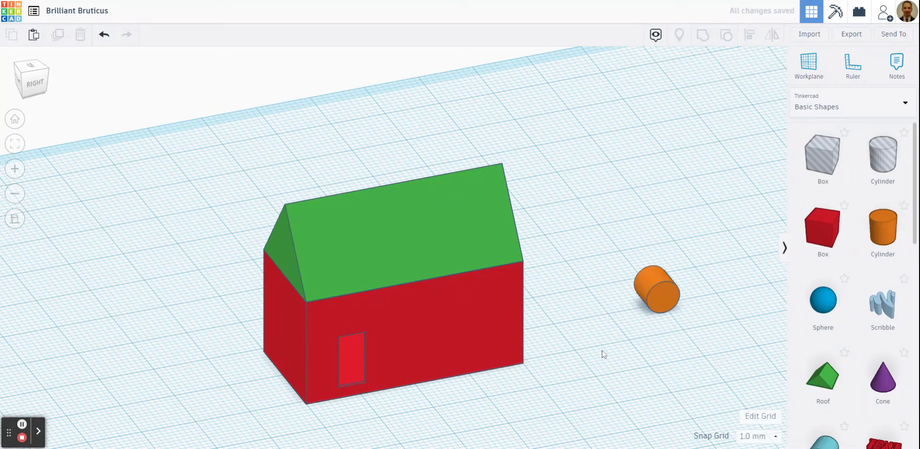
# Step: Facing the door wall straight on, try sliding the small cylinder lengthwise into the house end farther from the door
pyautogui.click(32, 82)
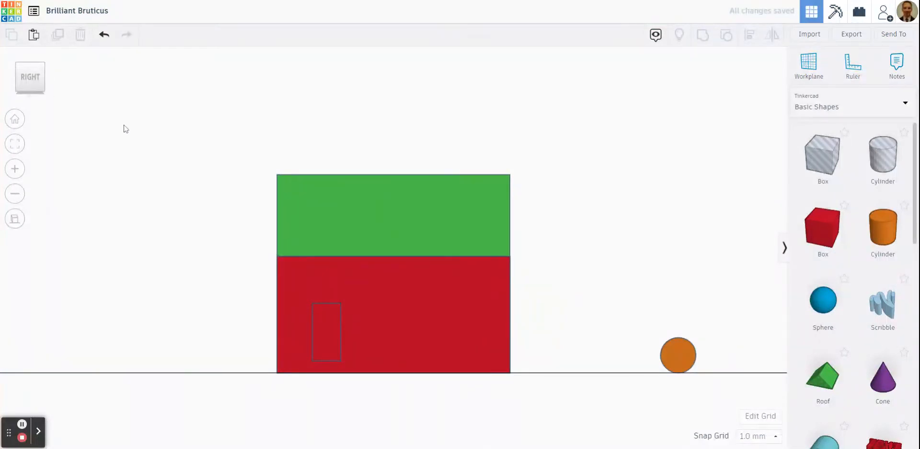
pyautogui.click(683, 357)
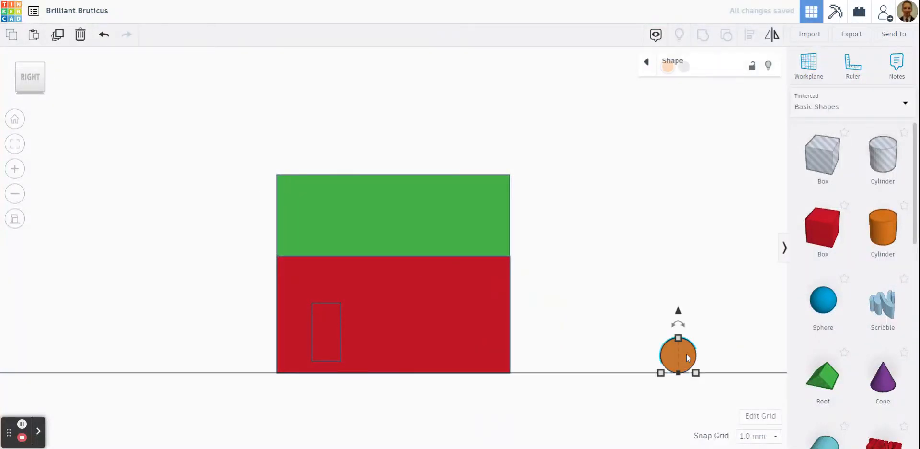
pyautogui.press('Left')
pyautogui.hotkey('shift', 'Left')
pyautogui.hotkey('shift', 'Left')
pyautogui.hotkey('shift', 'Left')
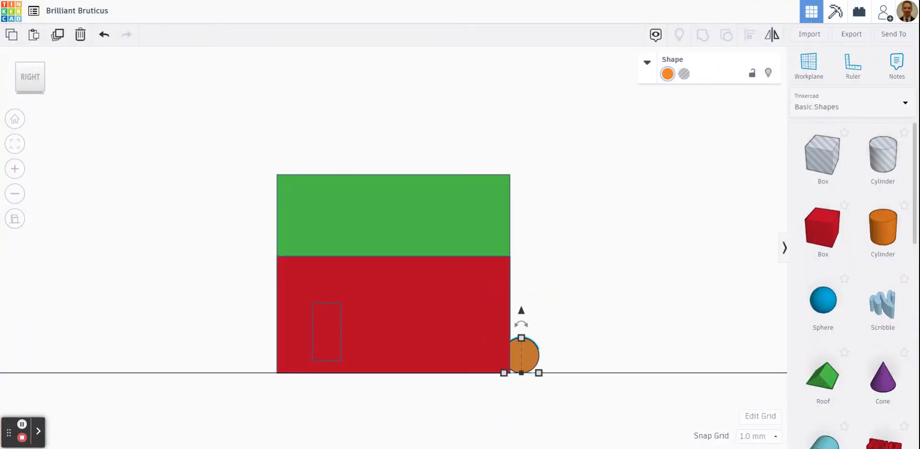
pyautogui.press('Right')
pyautogui.press('Right')
pyautogui.press('Right')
pyautogui.press('Right')
pyautogui.press('Right')
pyautogui.press('Right')
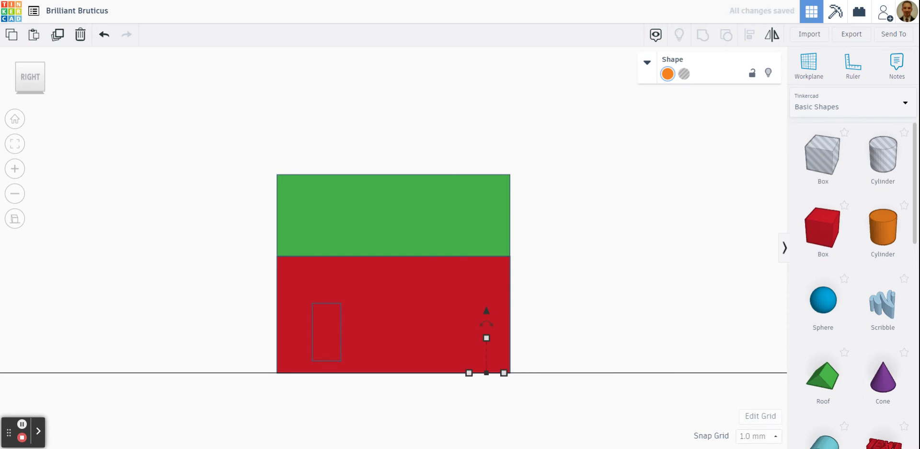
# Step: Move the cylinder back out of the house, leaving a gap of about 9 mm beyond the end wall
pyautogui.press('Right')
pyautogui.press('Right')
pyautogui.press('Right')
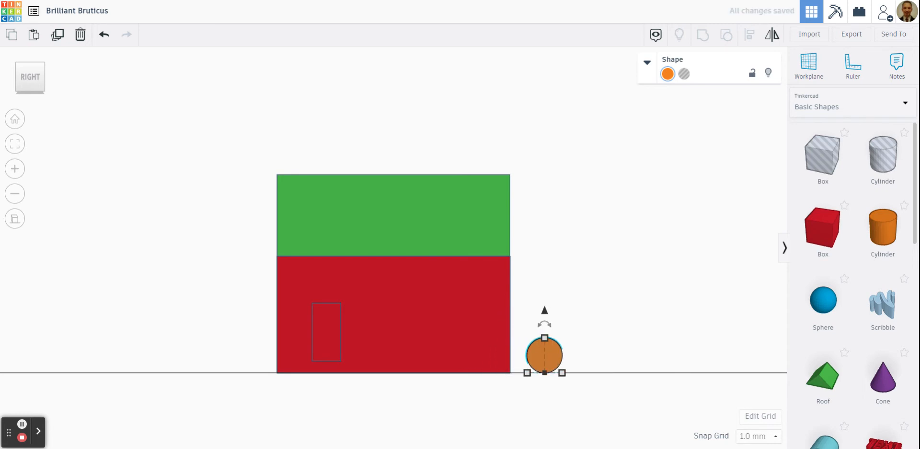
pyautogui.press('Left')
pyautogui.press('Left')
pyautogui.press('Left')
pyautogui.press('Right')
pyautogui.press('Right')
pyautogui.press('Right')
pyautogui.press('Right')
pyautogui.press('Right')
pyautogui.press('Right')
pyautogui.press('Right')
pyautogui.press('Right')
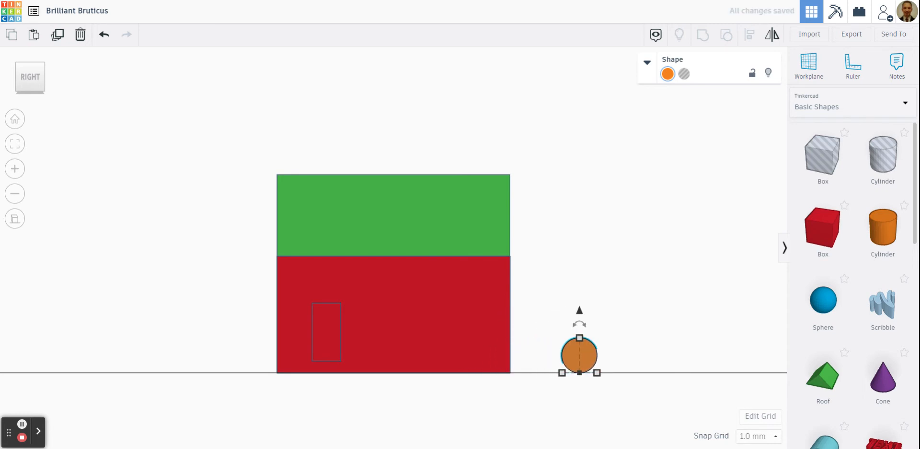
# Step: From above, shift the cylinder about 11 mm toward the door side so that it straddles the door wall's plane
pyautogui.click(41, 85)
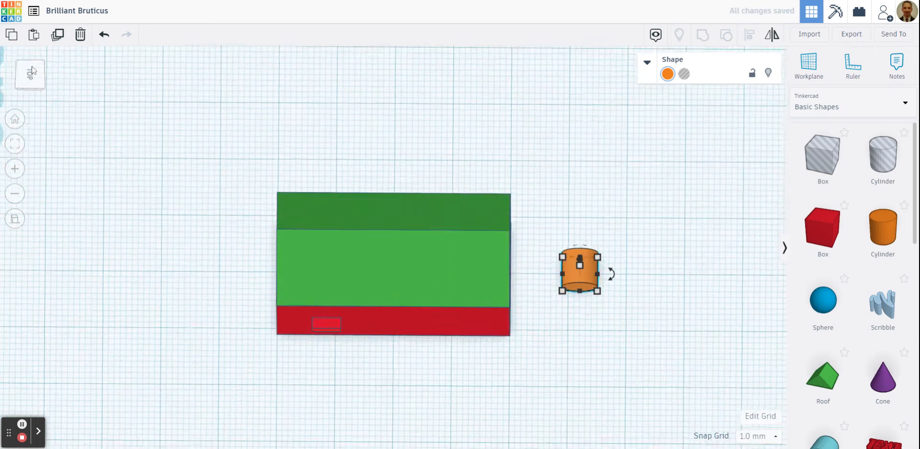
pyautogui.click(31, 72)
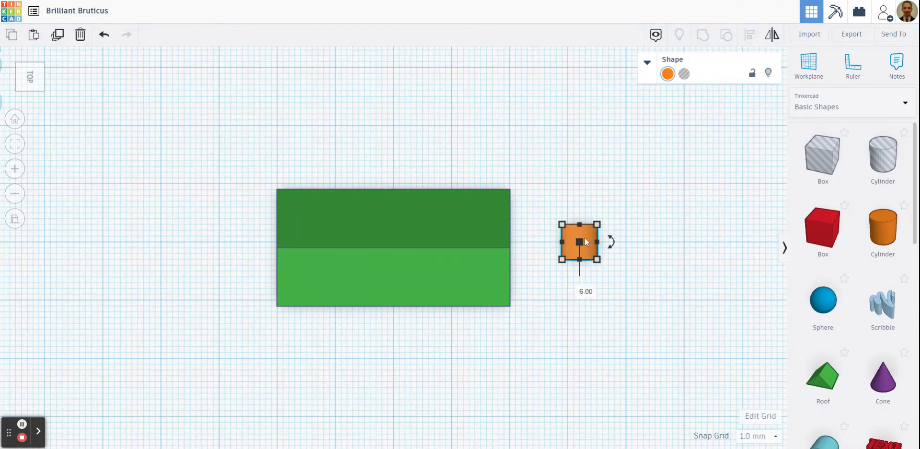
pyautogui.press('Down')
pyautogui.press('Down')
pyautogui.press('Down')
pyautogui.press('Down')
pyautogui.press('Down')
pyautogui.press('Down')
pyautogui.press('Down')
pyautogui.press('Down')
pyautogui.press('Down')
pyautogui.press('Down')
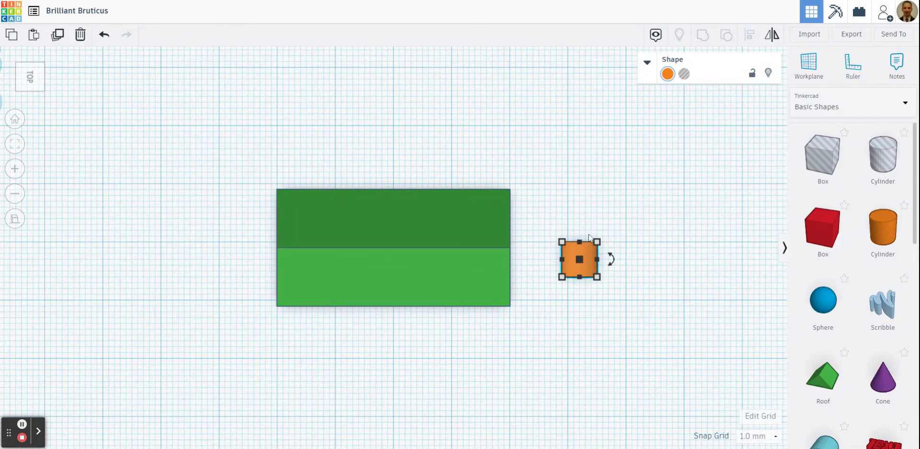
pyautogui.press('Down')
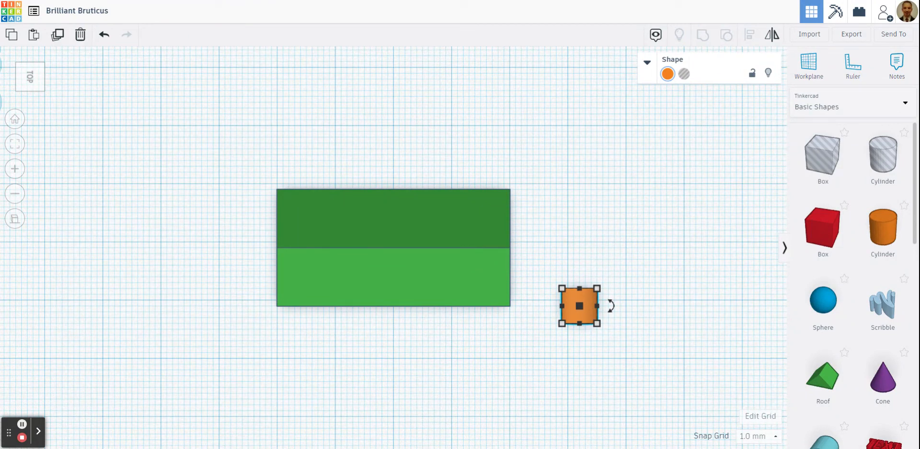
# Step: Try sliding the cylinder lengthwise so that it overlaps the door wall near the end farther from the door
pyautogui.moveTo(139, 143); pyautogui.dragTo(141, 123, button='right')
pyautogui.click(39, 88)
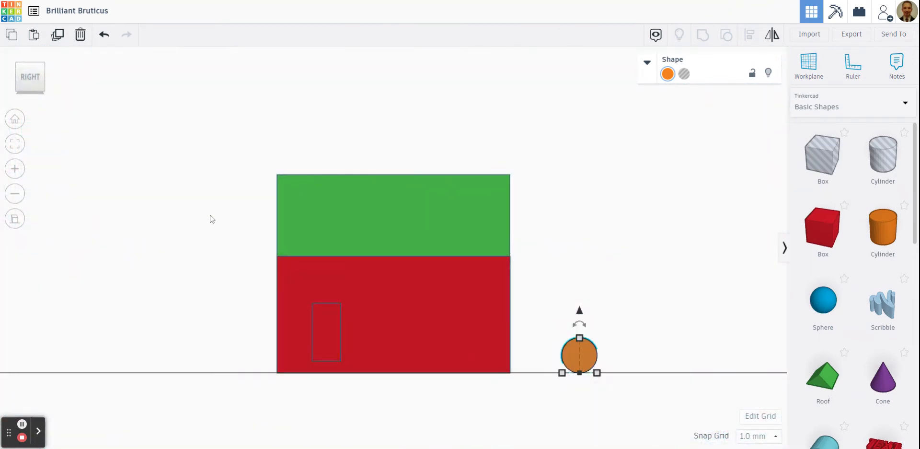
pyautogui.press('Left')
pyautogui.press('Left')
pyautogui.press('Left')
pyautogui.press('Left')
pyautogui.press('Left')
pyautogui.press('Left')
pyautogui.press('Left')
pyautogui.press('Left')
pyautogui.press('Left')
pyautogui.press('Left')
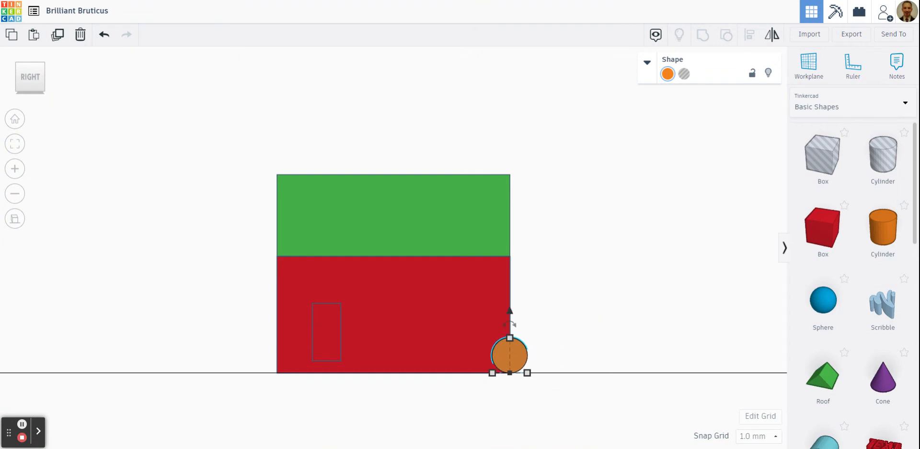
pyautogui.press('Left')
pyautogui.press('Left')
pyautogui.press('Left')
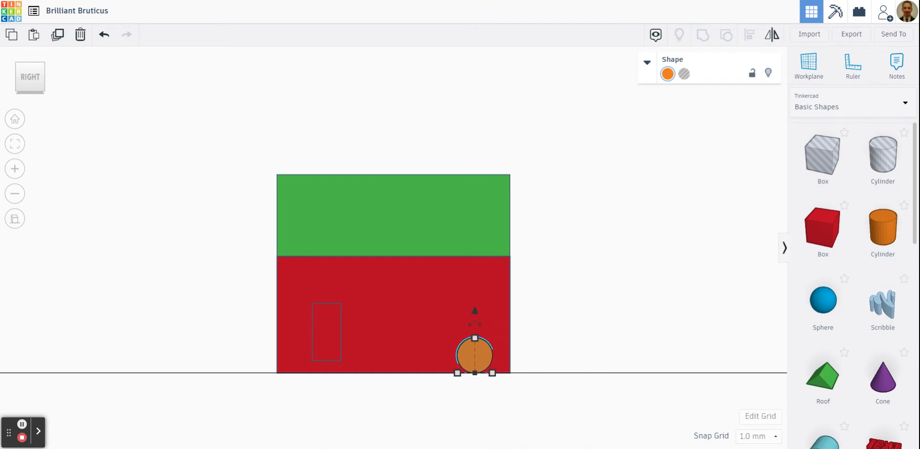
# Step: Bring the cylinder back outside the end wall and align it from above with the door wall's plane
pyautogui.press('Right')
pyautogui.press('Right')
pyautogui.press('Right')
pyautogui.press('Right')
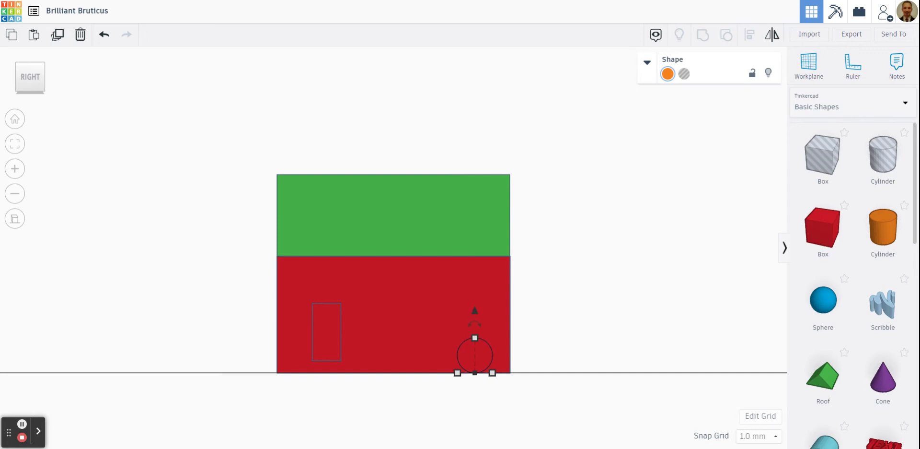
pyautogui.press('Right')
pyautogui.press('Right')
pyautogui.press('Right')
pyautogui.press('Right')
pyautogui.press('Right')
pyautogui.press('Right')
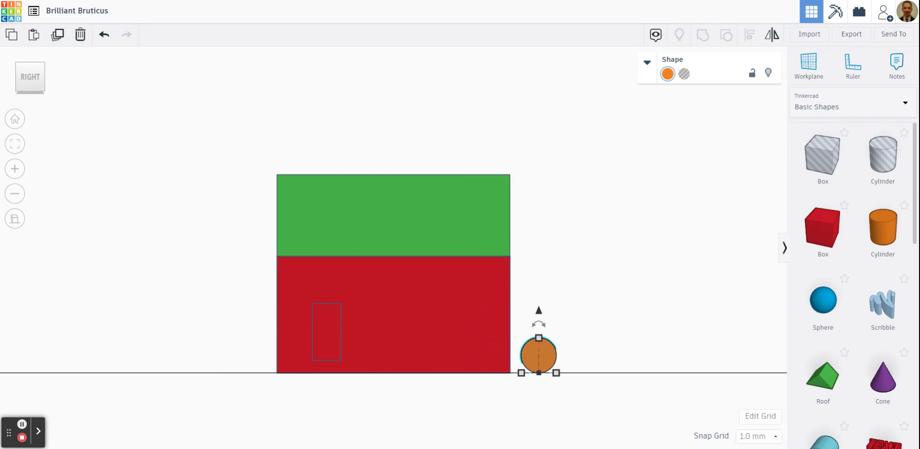
pyautogui.moveTo(212, 194); pyautogui.dragTo(188, 283, button='right')
pyautogui.click(41, 72)
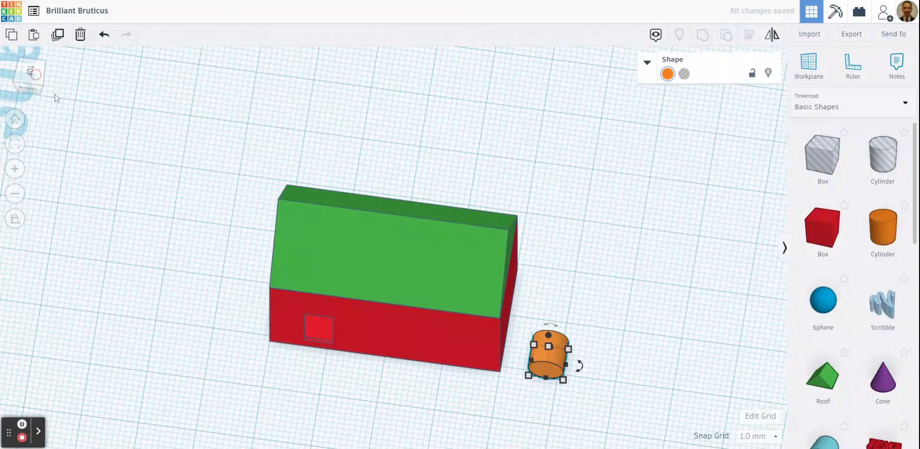
pyautogui.press('Down')
pyautogui.press('Down')
pyautogui.press('Down')
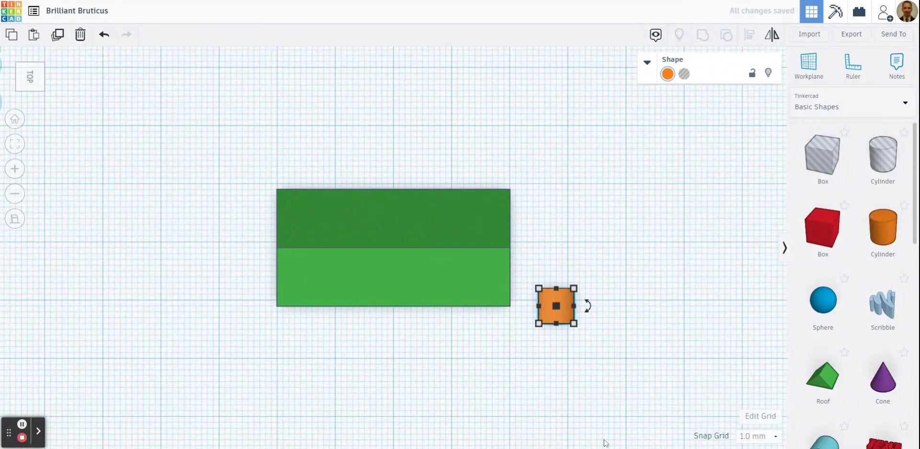
# Step: Slide the cylinder lengthwise into the door wall, just inside the end farther from the door
pyautogui.moveTo(212, 329); pyautogui.dragTo(111, 208, button='right')
pyautogui.click(39, 92)
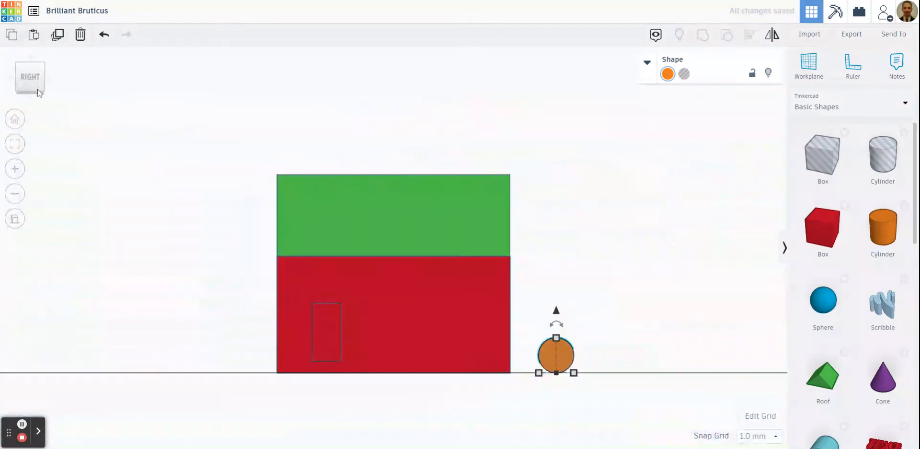
pyautogui.press('Left')
pyautogui.press('Left')
pyautogui.press('Left')
pyautogui.press('Left')
pyautogui.press('Left')
pyautogui.press('Left')
pyautogui.press('Left')
pyautogui.press('Left')
pyautogui.press('Left')
pyautogui.press('Left')
pyautogui.press('Left')
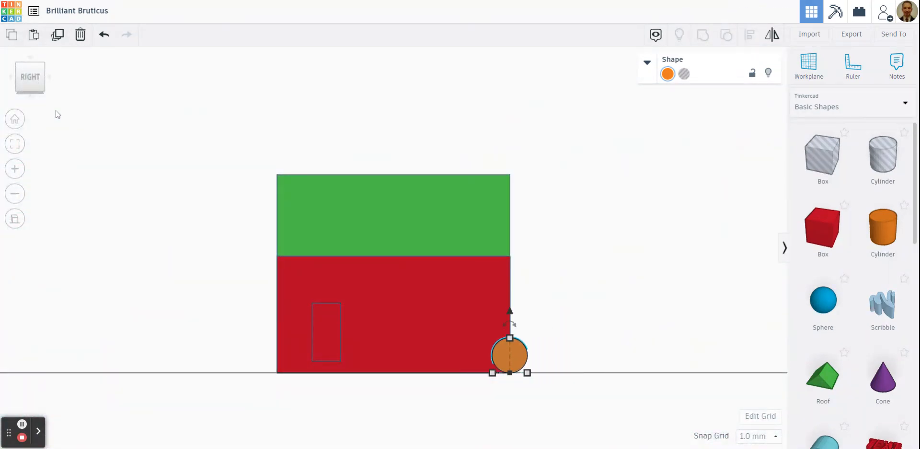
pyautogui.press('Left')
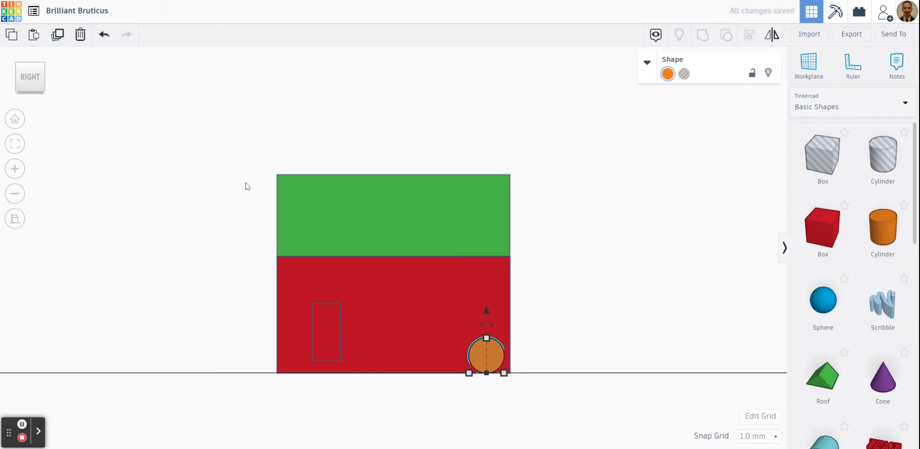
# Step: Raise the cylinder 8 mm above the workplane and shift it 2 mm toward the door
pyautogui.moveTo(485, 312); pyautogui.dragTo(487, 263)
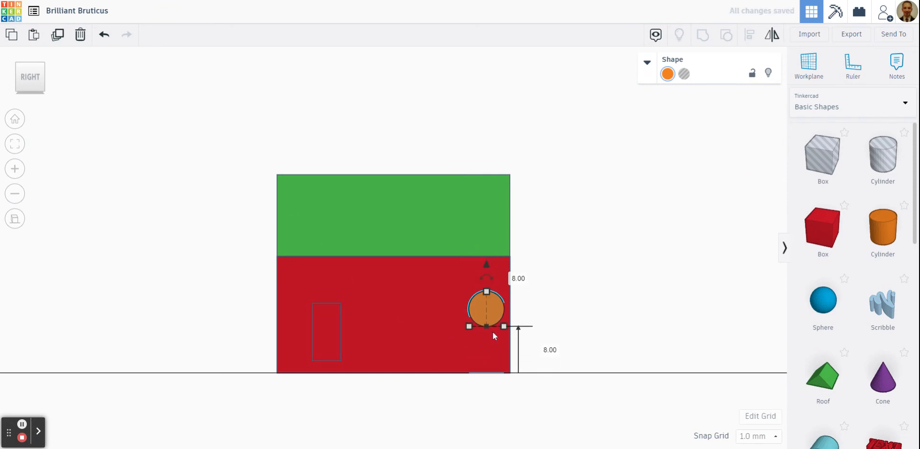
pyautogui.press('Left')
pyautogui.press('Left')
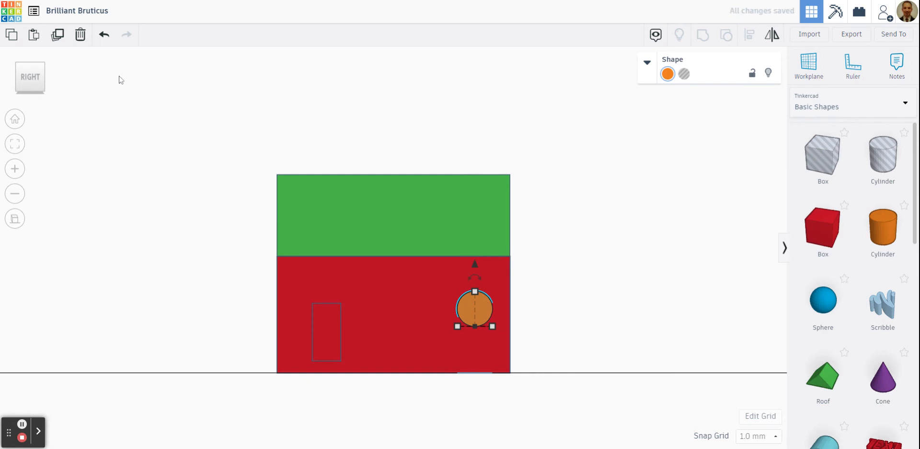
# Step: Duplicate the cylinder twice toward the door, offsetting each copy by 7 mm to form a row of three windows
pyautogui.click(58, 38)
pyautogui.press('Left')
pyautogui.press('Left')
pyautogui.press('Left')
pyautogui.press('Left')
pyautogui.press('Left')
pyautogui.press('Left')
pyautogui.press('Left')
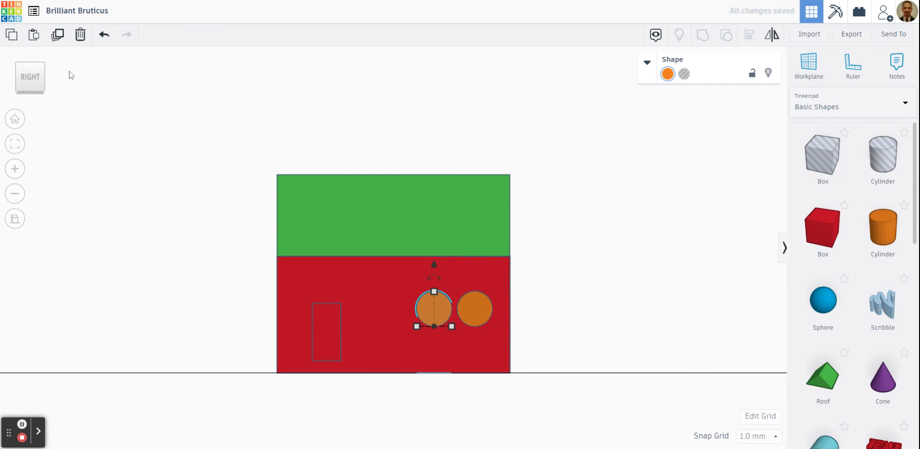
pyautogui.click(60, 38)
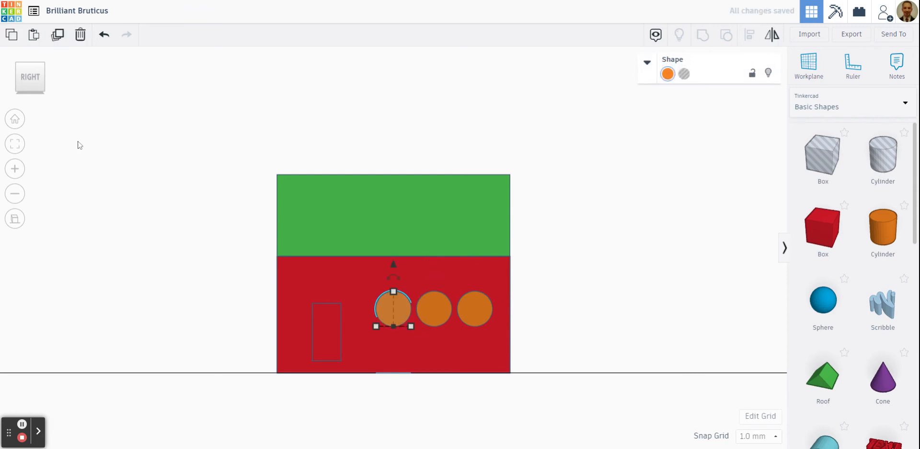
pyautogui.click(577, 261)
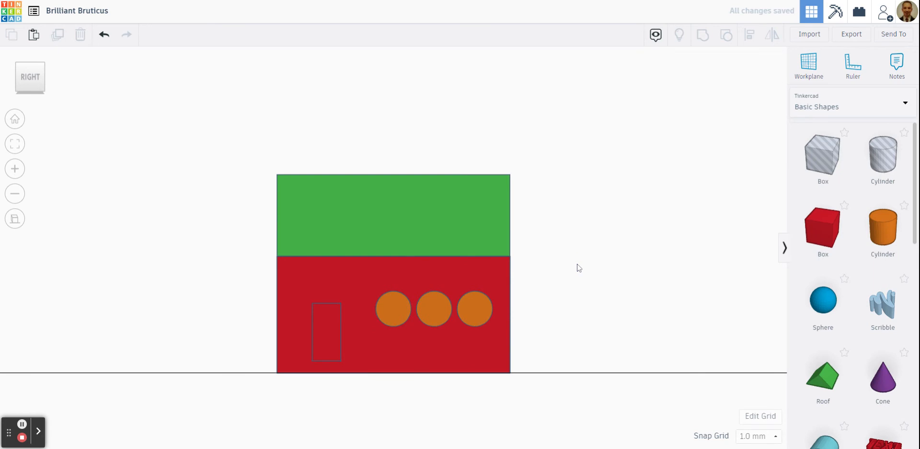
# Step: Turn each of the three cylinders in the door wall into a hole
pyautogui.moveTo(577, 266); pyautogui.dragTo(533, 342, button='right')
pyautogui.click(429, 345)
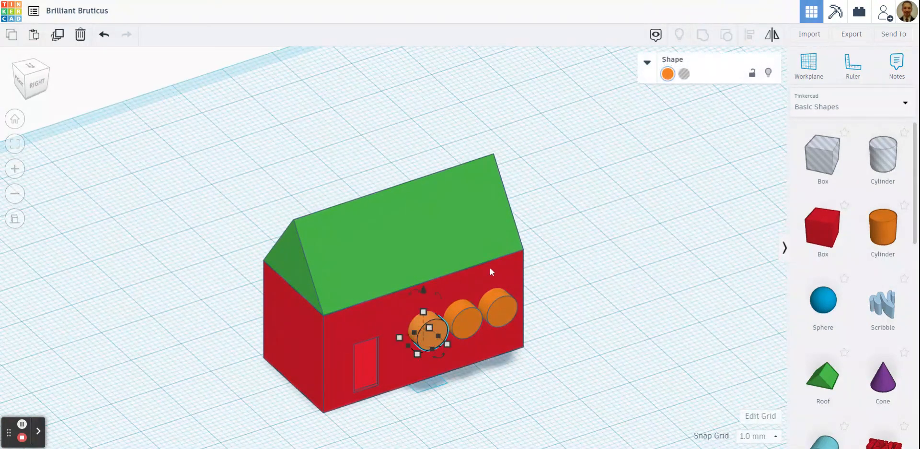
pyautogui.click(682, 75)
pyautogui.click(522, 314)
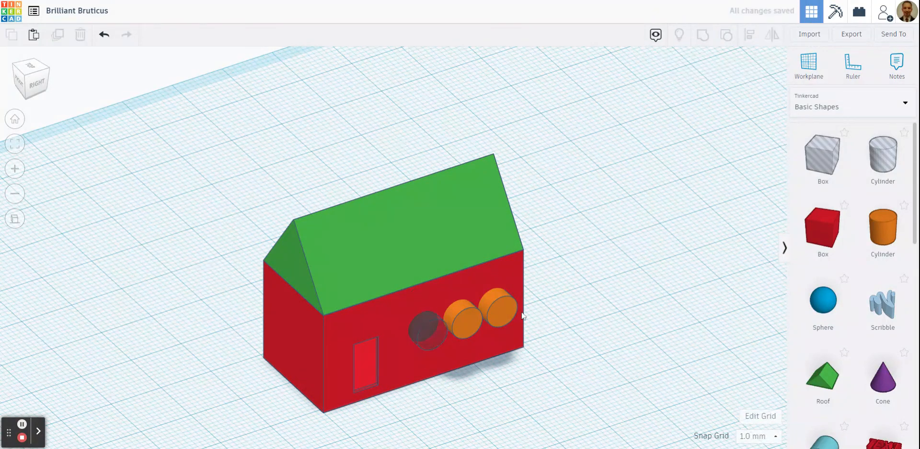
pyautogui.click(468, 318)
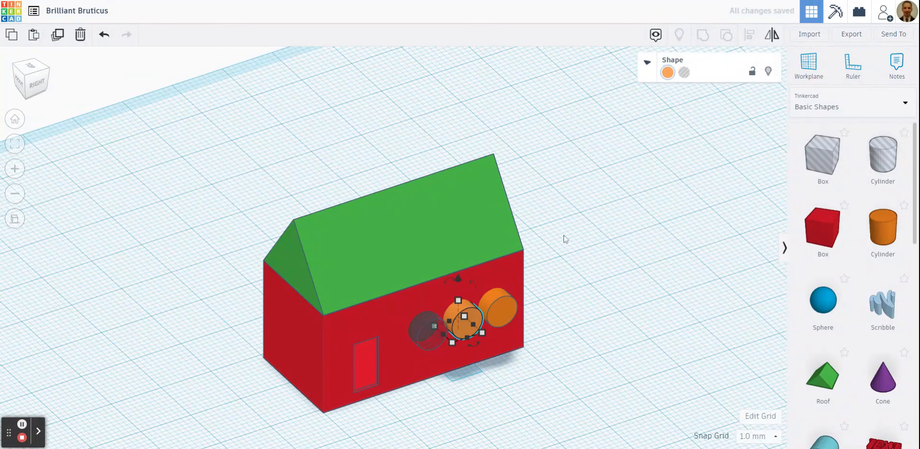
pyautogui.click(684, 74)
pyautogui.click(596, 291)
pyautogui.click(497, 306)
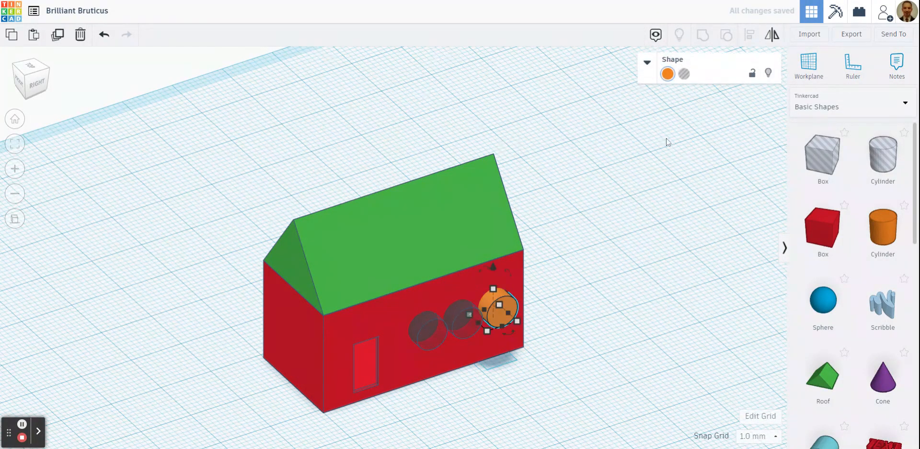
pyautogui.click(684, 74)
pyautogui.click(594, 285)
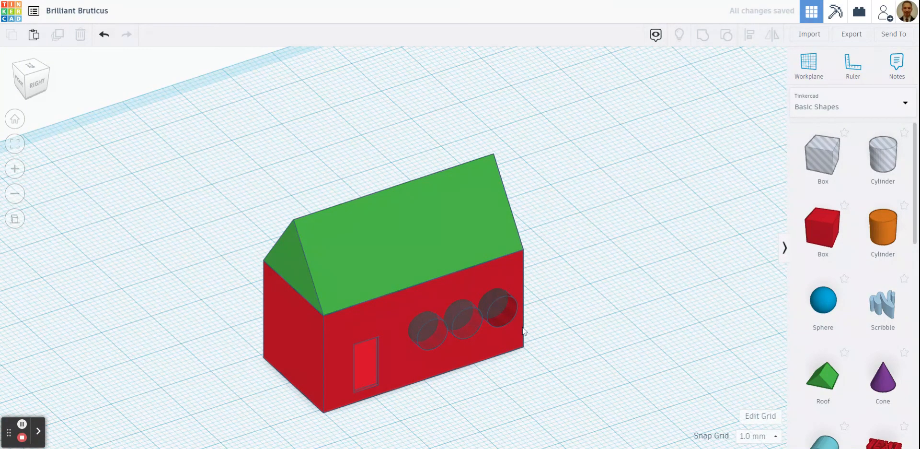
# Step: Try grouping the house, roof and three window holes together, and undo the grouping
pyautogui.moveTo(341, 433); pyautogui.dragTo(574, 237)
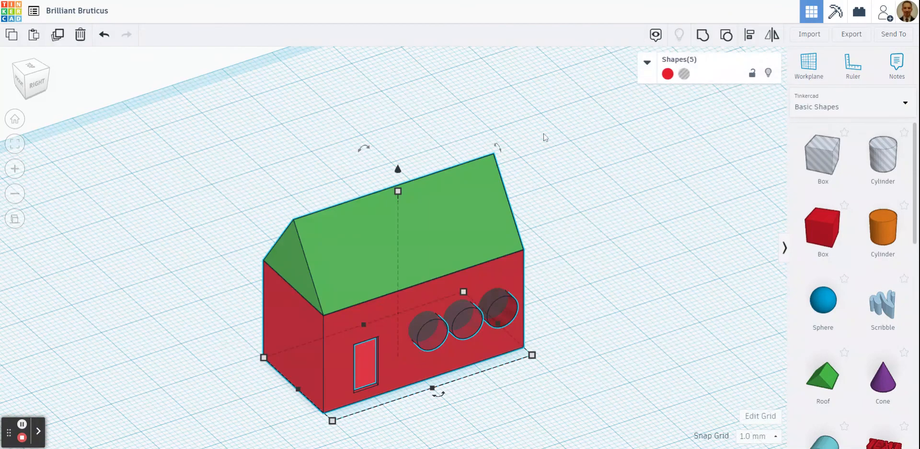
pyautogui.click(703, 36)
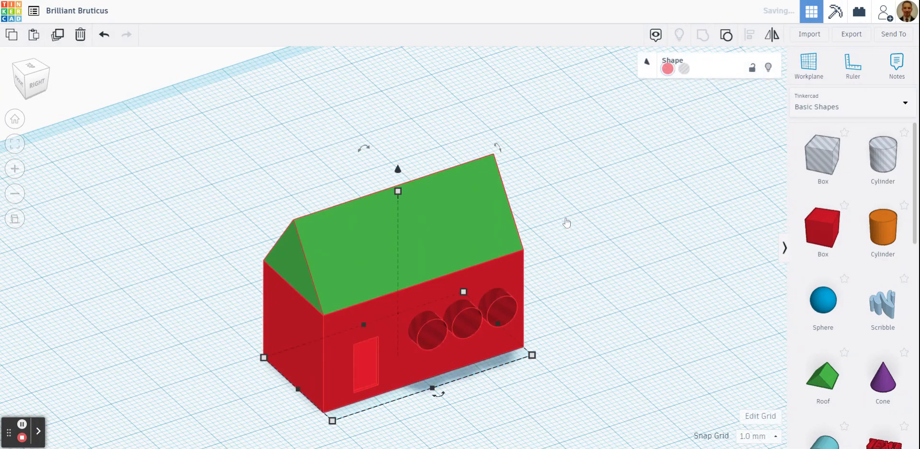
pyautogui.click(567, 222)
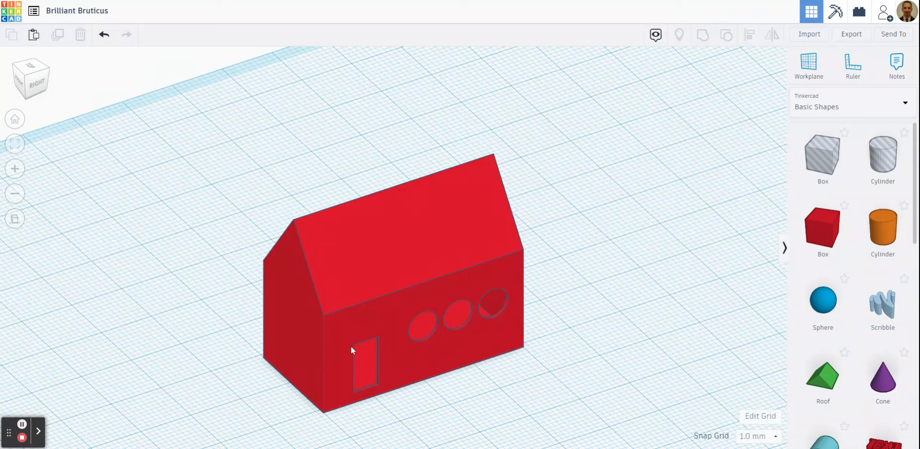
pyautogui.click(104, 35)
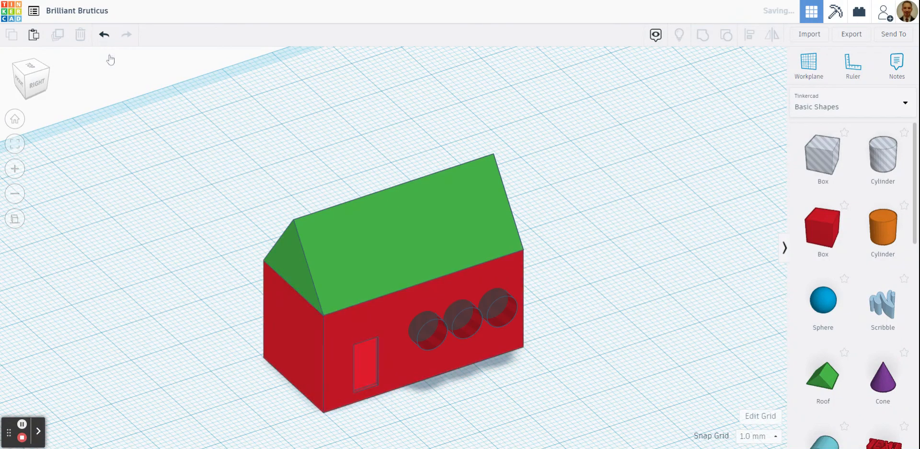
# Step: Try combining all five shapes of the house into a single group again, and undo it
pyautogui.moveTo(205, 172); pyautogui.dragTo(614, 414)
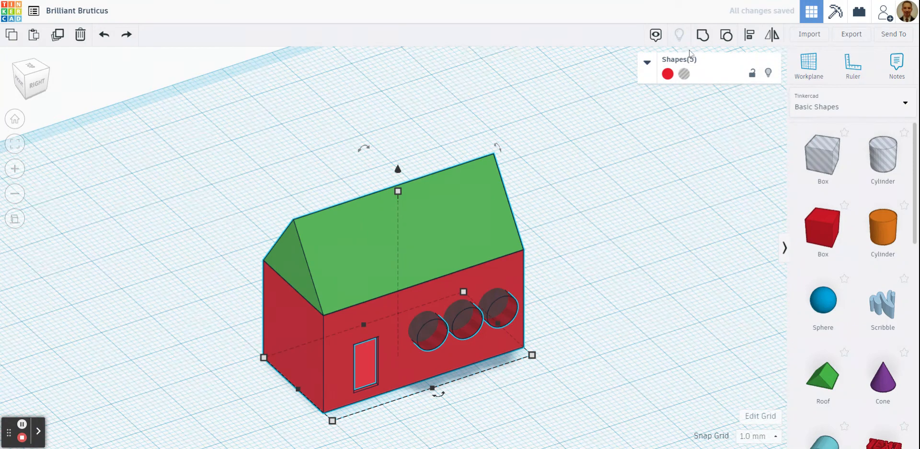
pyautogui.click(704, 38)
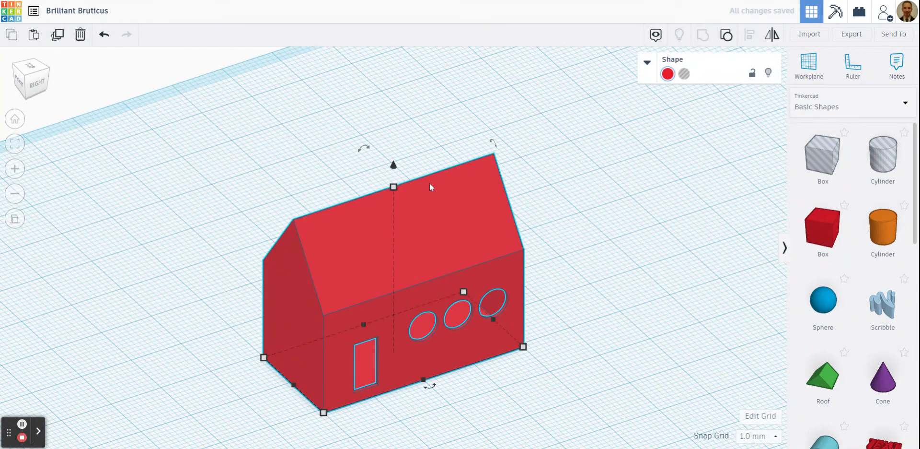
pyautogui.click(104, 34)
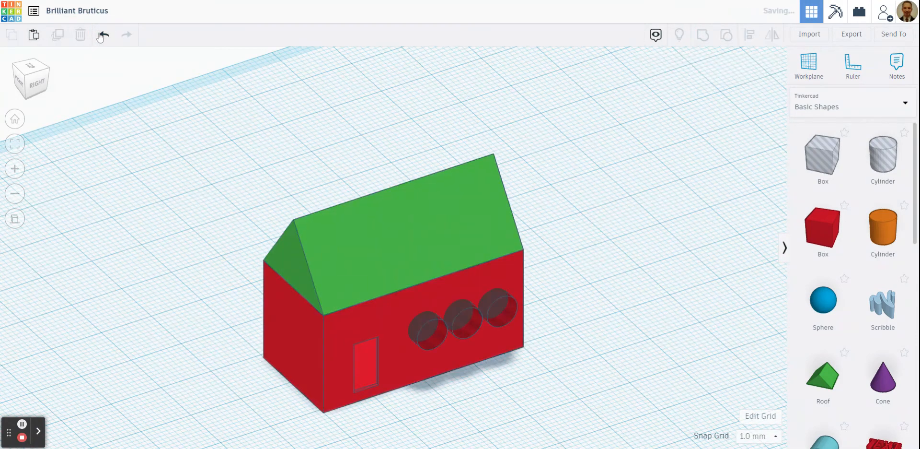
# Step: Raise the green roof to 49 mm above the workplane, and group the red box with the three window holes
pyautogui.click(403, 243)
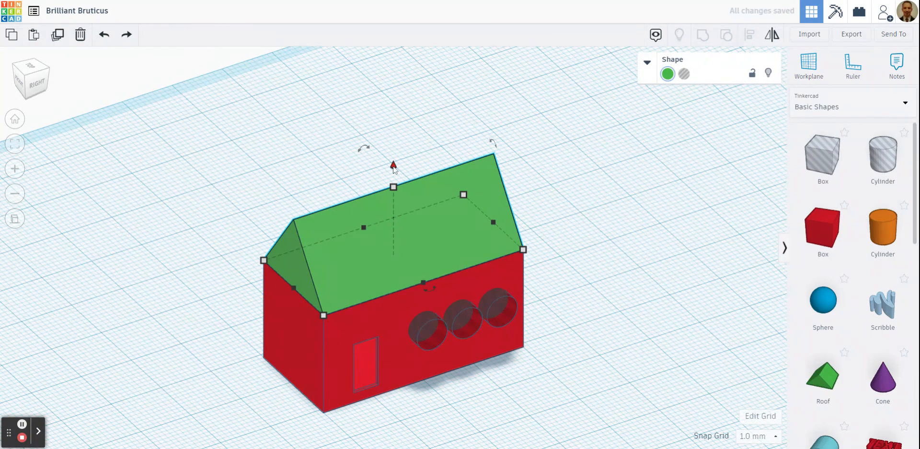
pyautogui.moveTo(393, 165); pyautogui.dragTo(372, 24)
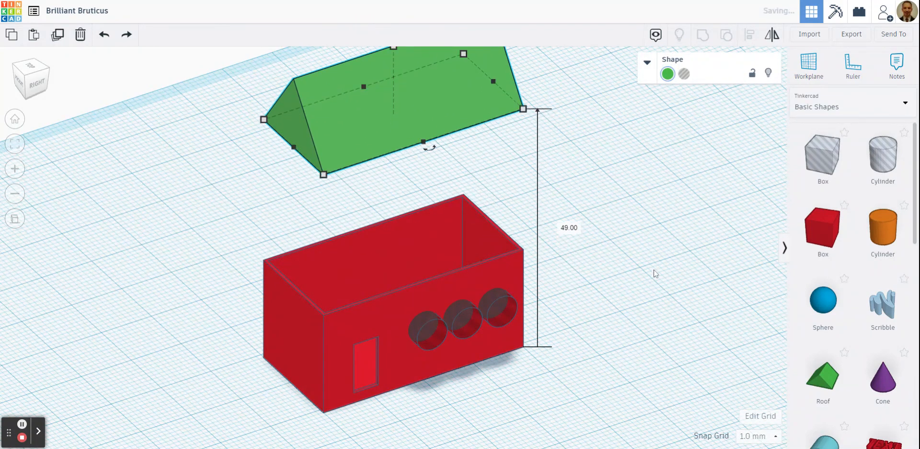
pyautogui.click(656, 290)
pyautogui.moveTo(426, 405); pyautogui.dragTo(575, 253)
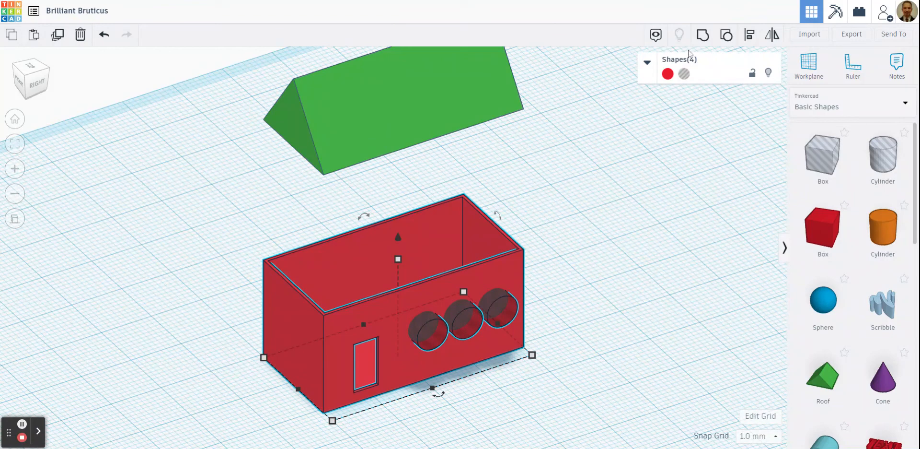
pyautogui.click(701, 40)
pyautogui.click(615, 219)
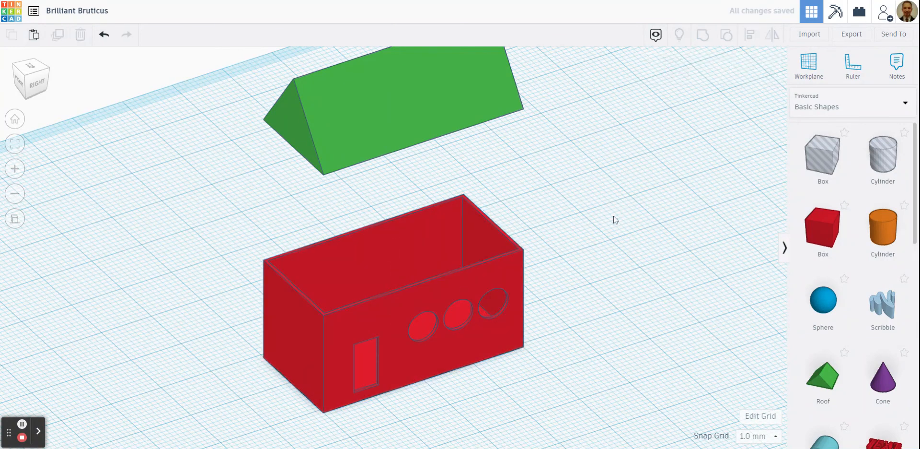
# Step: Lower the green roof by 29 mm so it sits 20 mm above the workplane on the red walls
pyautogui.scroll(-2, 580, 188)
pyautogui.click(410, 121)
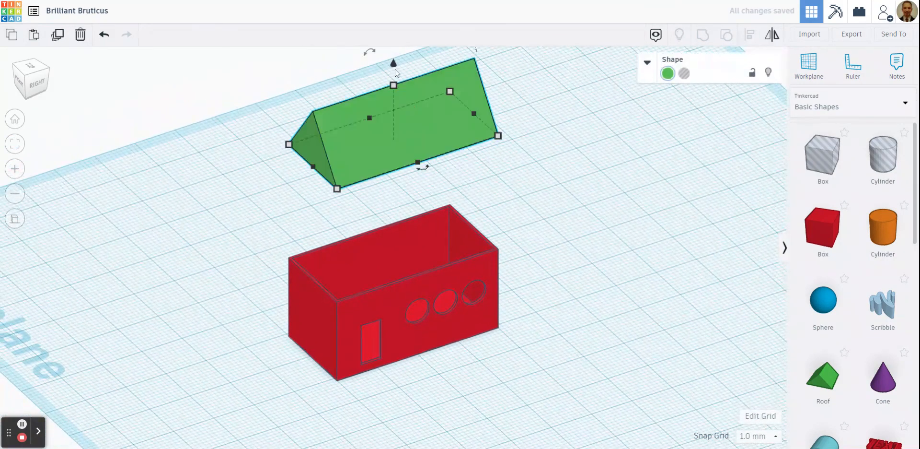
pyautogui.moveTo(394, 65); pyautogui.dragTo(398, 181)
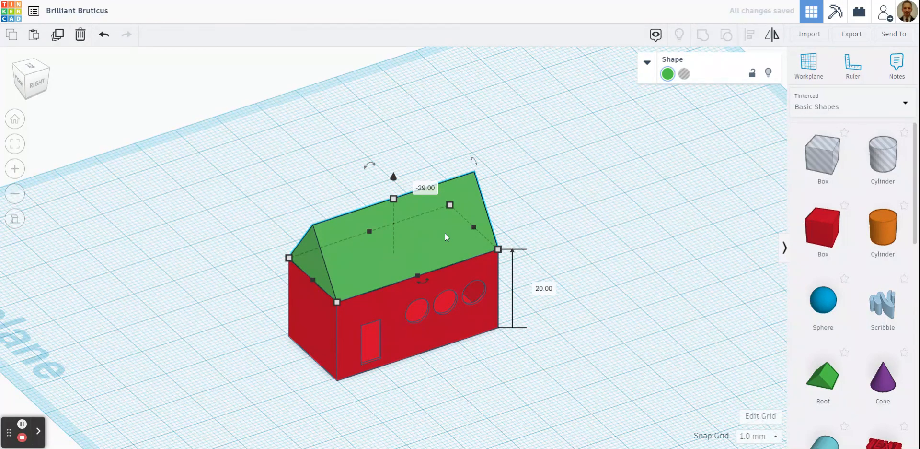
pyautogui.click(544, 216)
pyautogui.scroll(3, 544, 216)
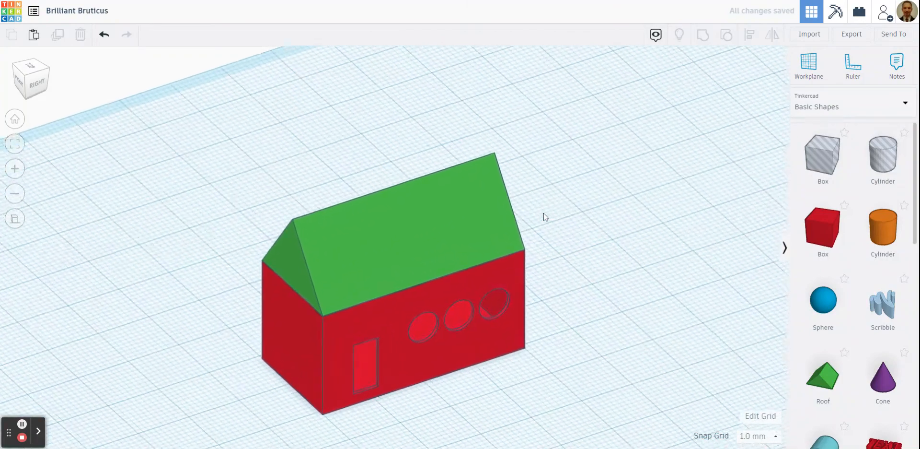
pyautogui.scroll(-1, 437, 220)
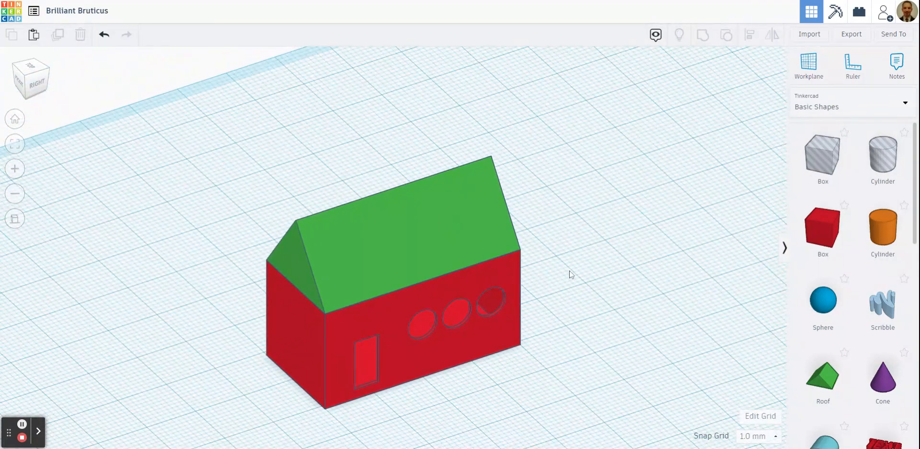
pyautogui.scroll(-2, 619, 288)
pyautogui.moveTo(589, 302); pyautogui.dragTo(610, 305, button='right')
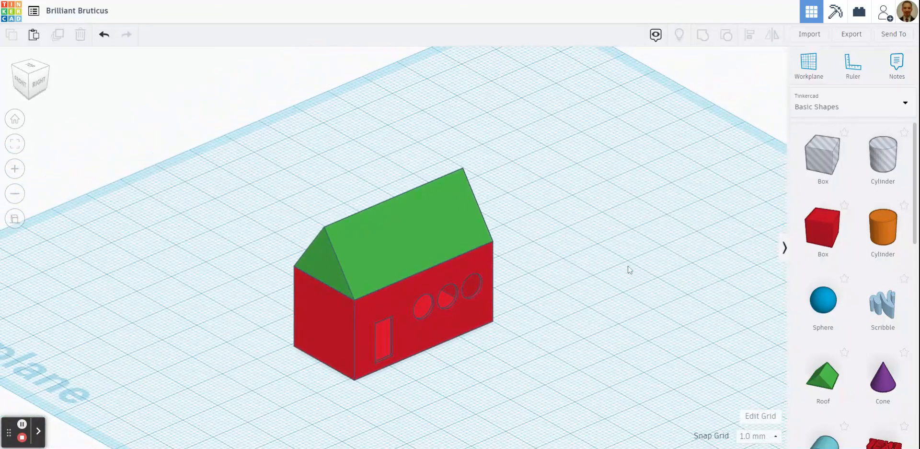
pyautogui.click(40, 436)
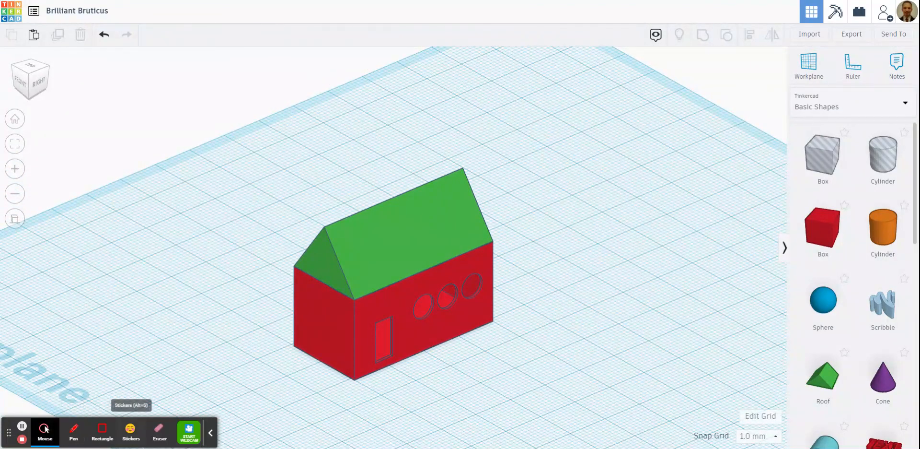